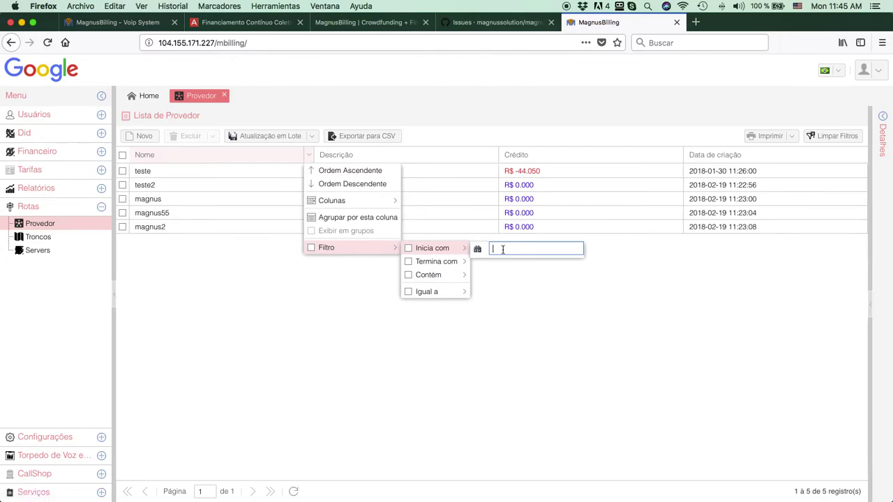
Filter the provider list to Nome values starting with "m" and add a Contém condition to the same column.
text(m)
key(Return)
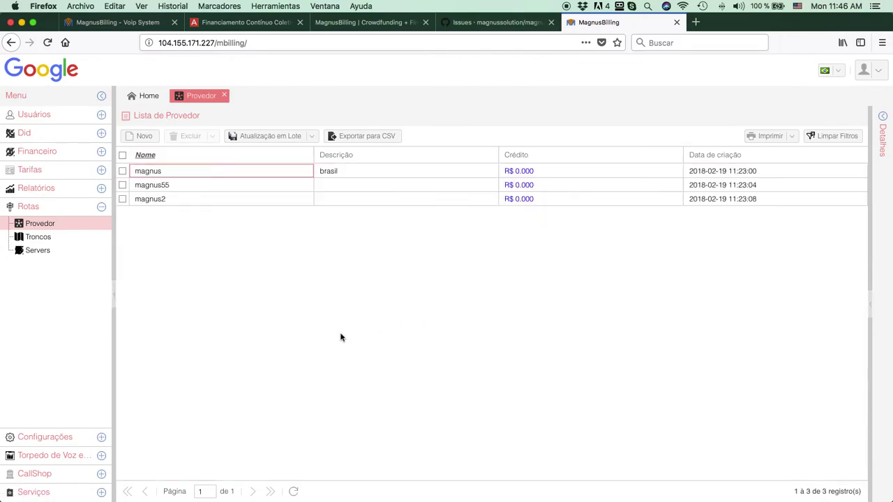
click(309, 154)
mouse_move(355, 248)
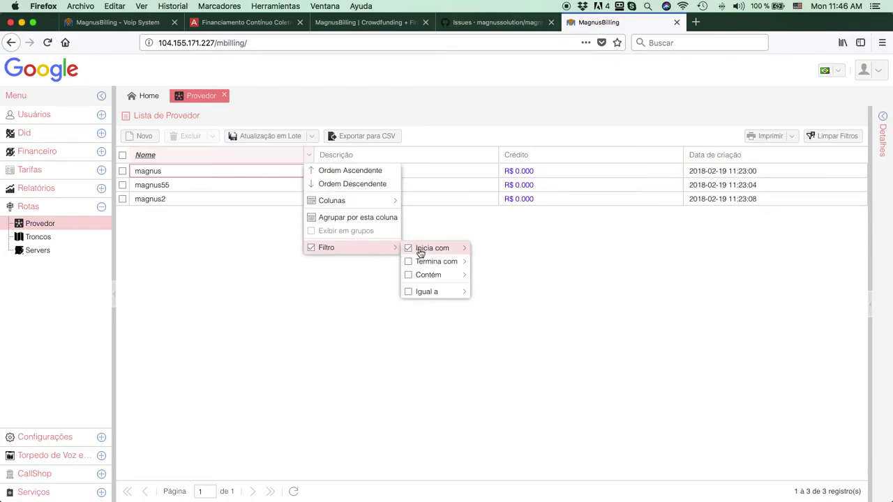
mouse_move(443, 253)
mouse_move(453, 276)
click(493, 275)
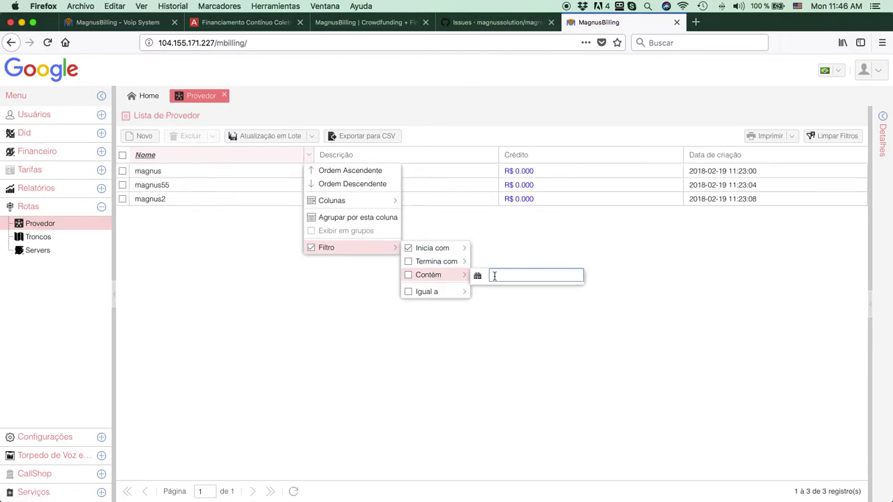
key(Return)
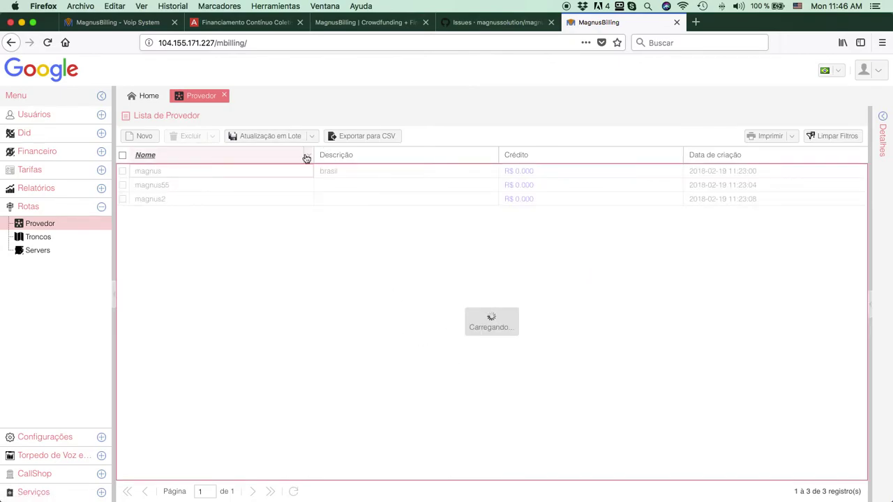
Add a Termina com condition to the Nome column filter of the provider list.
click(308, 155)
mouse_move(370, 247)
mouse_move(437, 267)
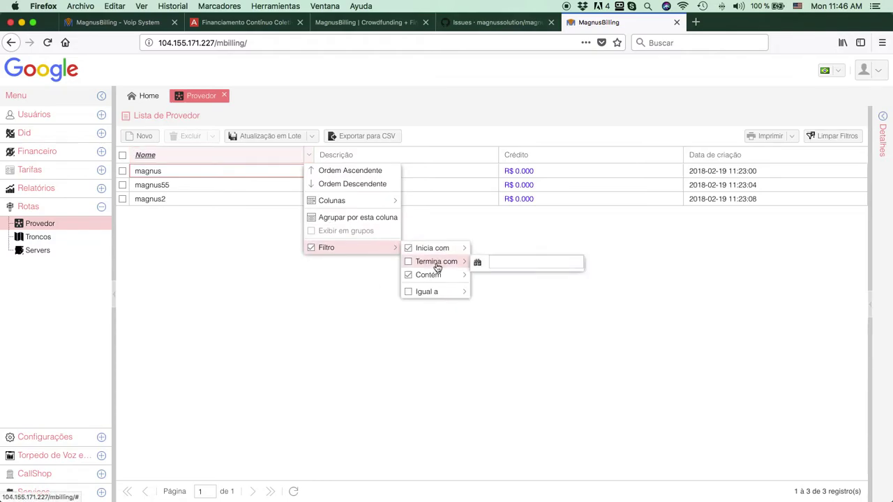
click(301, 312)
click(307, 155)
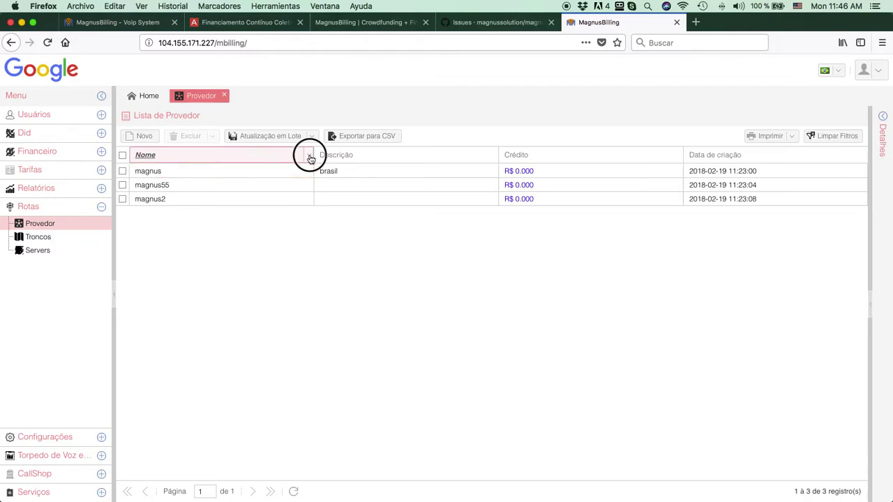
mouse_move(392, 247)
mouse_move(436, 253)
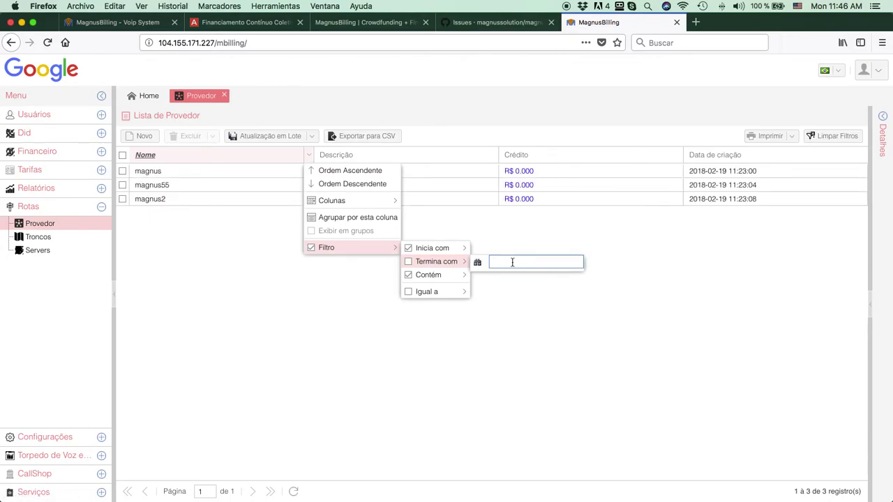
click(524, 332)
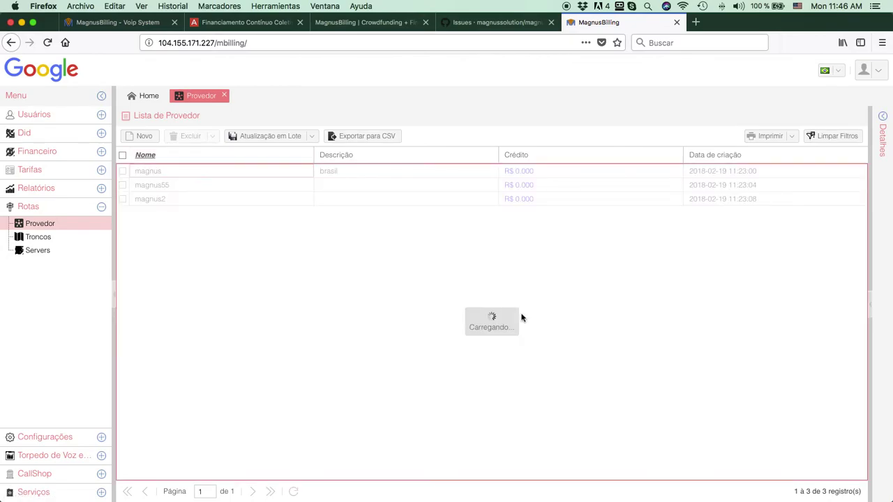
Filter the Nome column with an Igual a condition set to "magnus" and check the column's filter conditions.
click(309, 154)
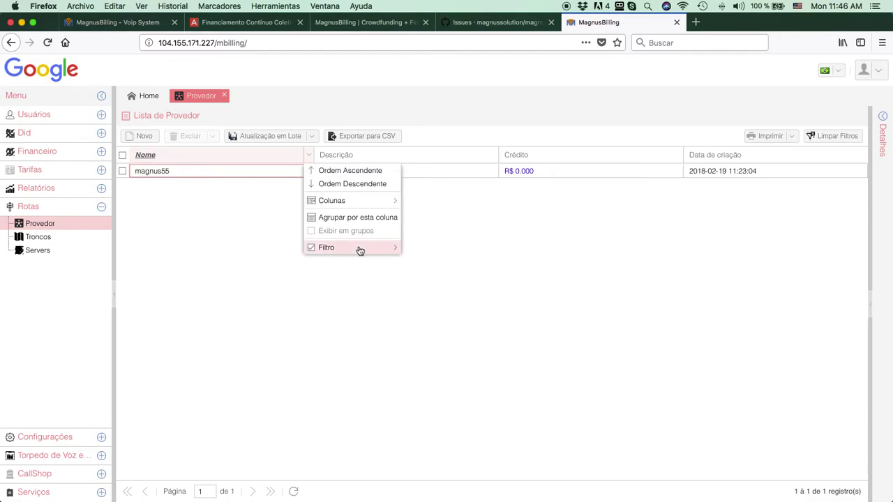
mouse_move(359, 249)
mouse_move(435, 297)
mouse_move(432, 250)
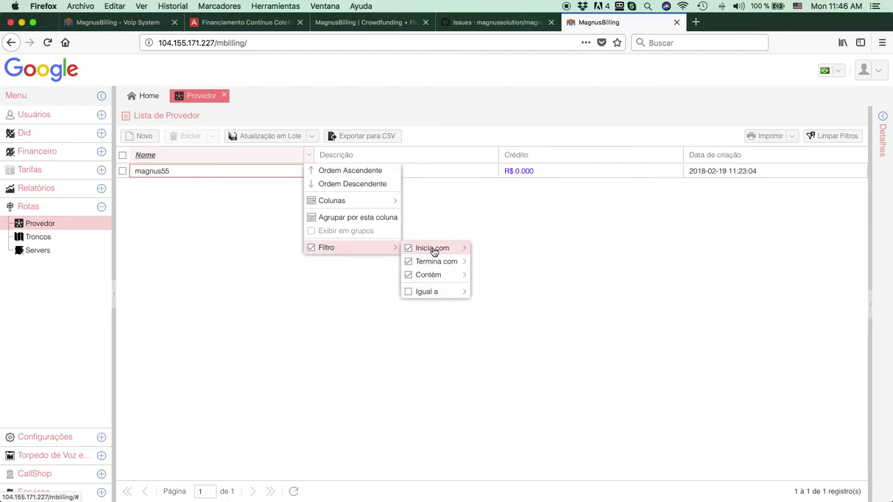
mouse_move(446, 268)
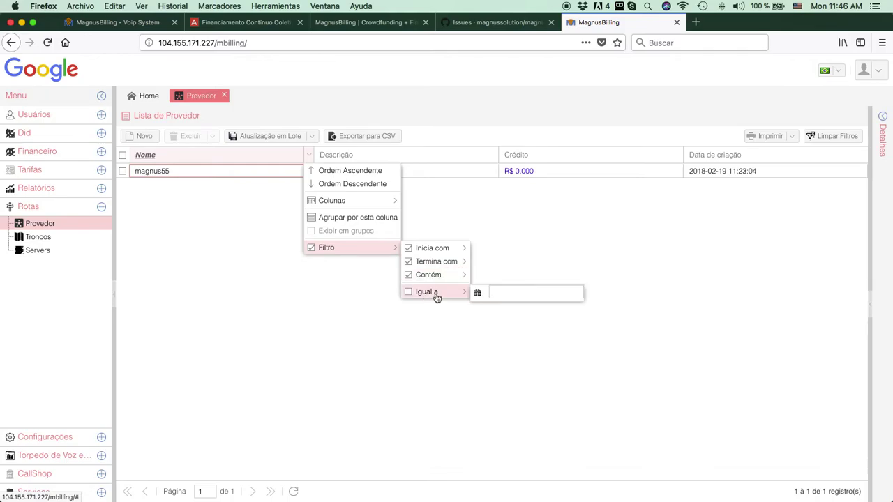
click(498, 292)
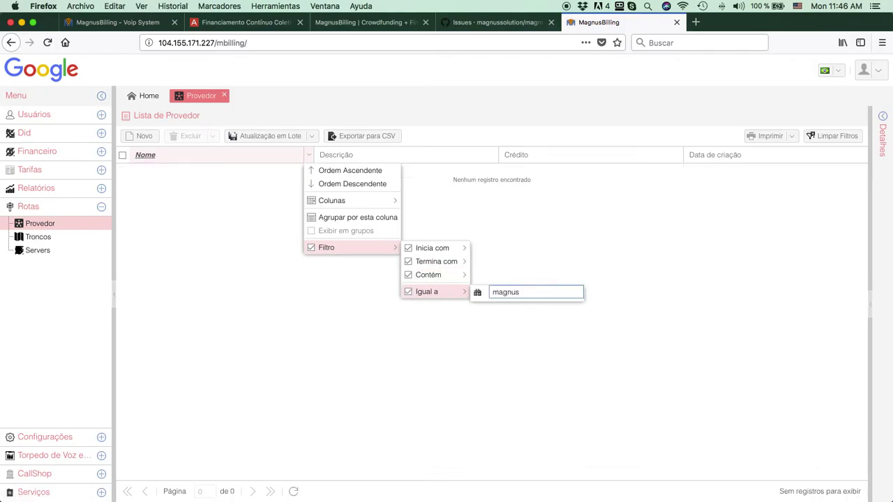
key(Return)
click(308, 155)
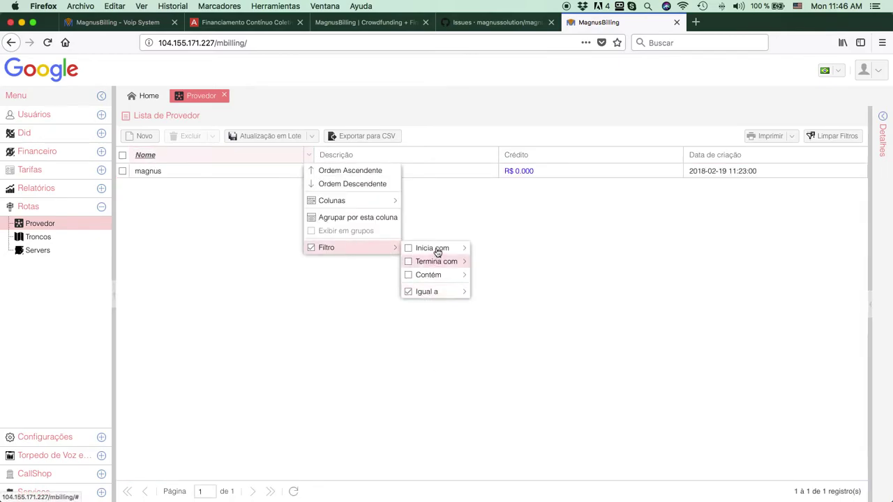
mouse_move(408, 254)
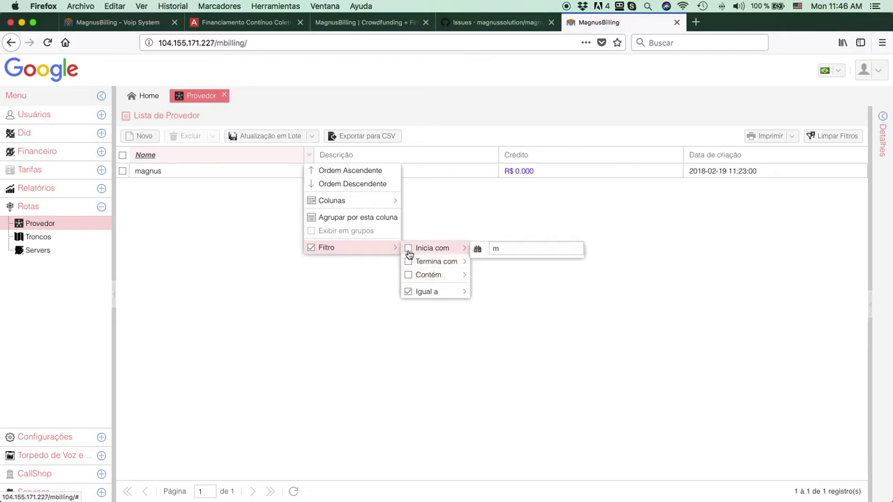
click(320, 314)
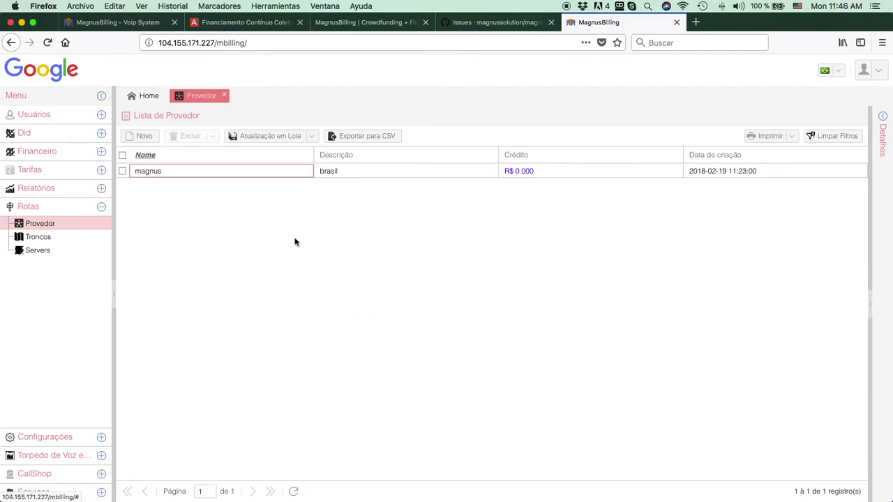
Turn off the Nome column filter and clear all filters on the provider list.
click(310, 159)
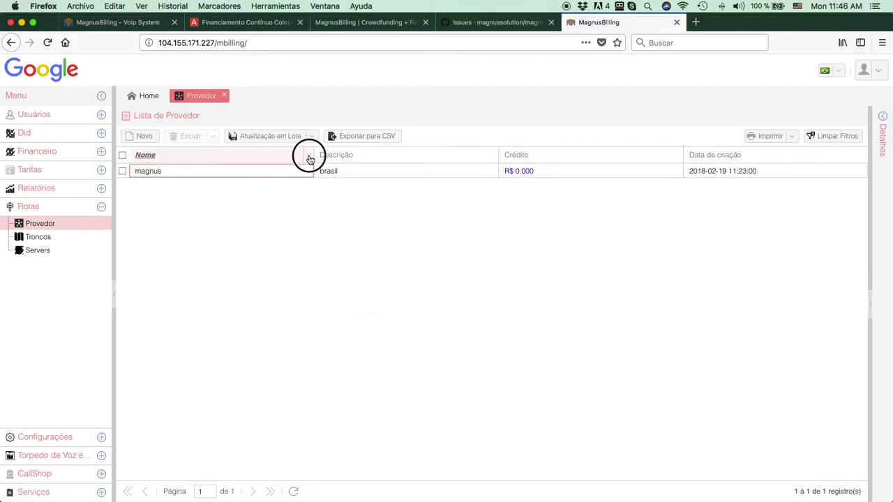
click(311, 247)
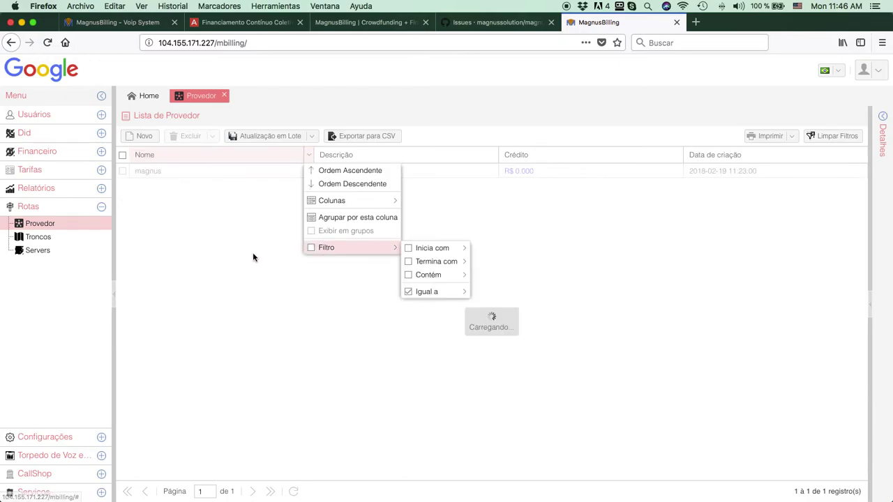
click(313, 279)
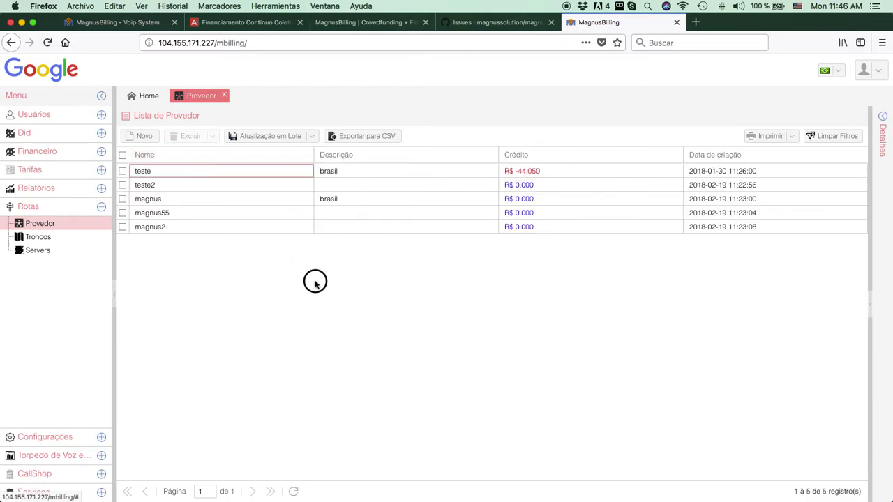
click(822, 135)
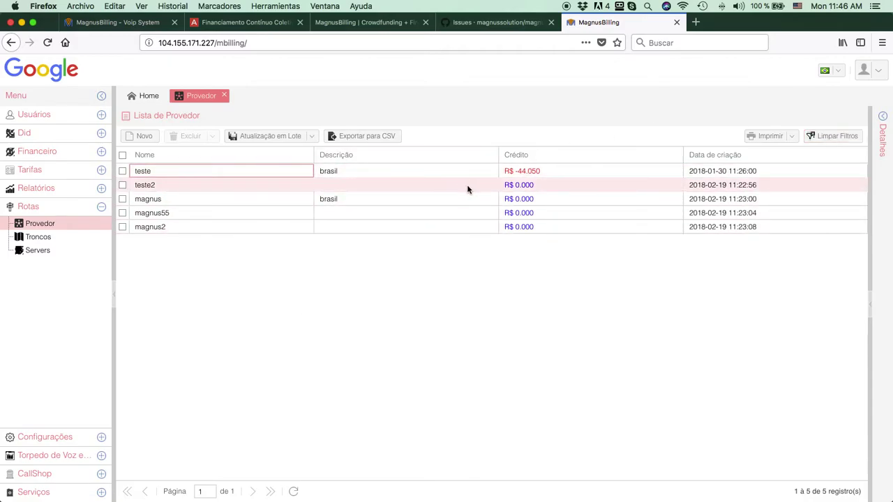
Examine the less-than, greater-than and equal-to number conditions available in the Crédito column's filter.
click(677, 156)
mouse_move(706, 251)
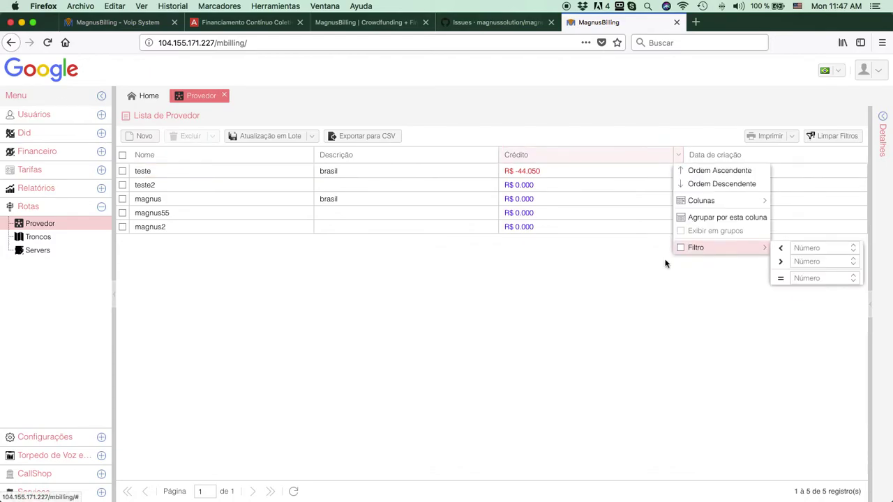
click(807, 261)
click(795, 249)
click(796, 260)
click(798, 278)
click(799, 248)
click(786, 259)
click(799, 249)
click(791, 258)
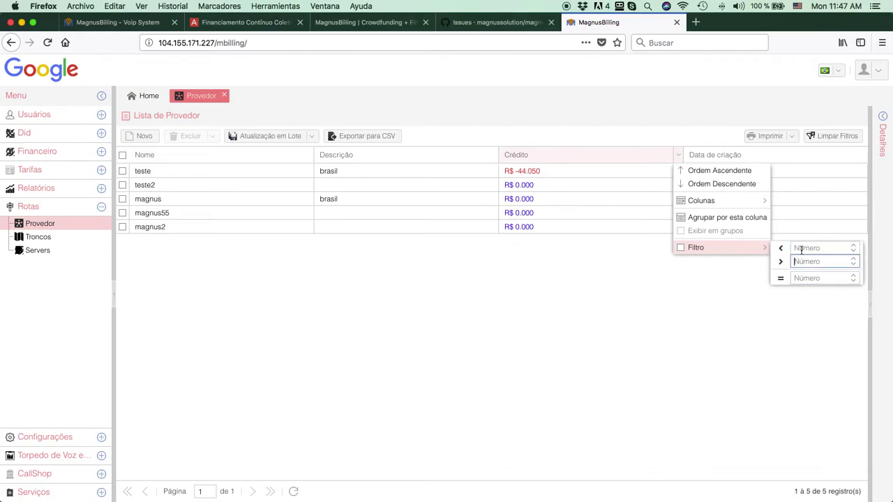
Filter the Crédito column for values equal to 00.
click(799, 249)
text(0)
click(794, 261)
key(Tab)
text(00)
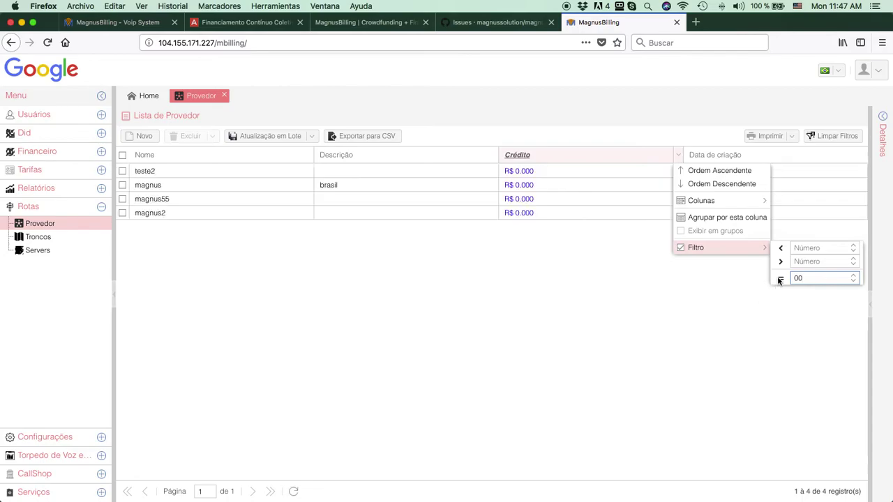
Replace the equal-to condition on Crédito with a range filter: less than 0 and greater than -100.
key(BackSpace)
key(BackSpace)
click(799, 248)
text(0)
click(806, 263)
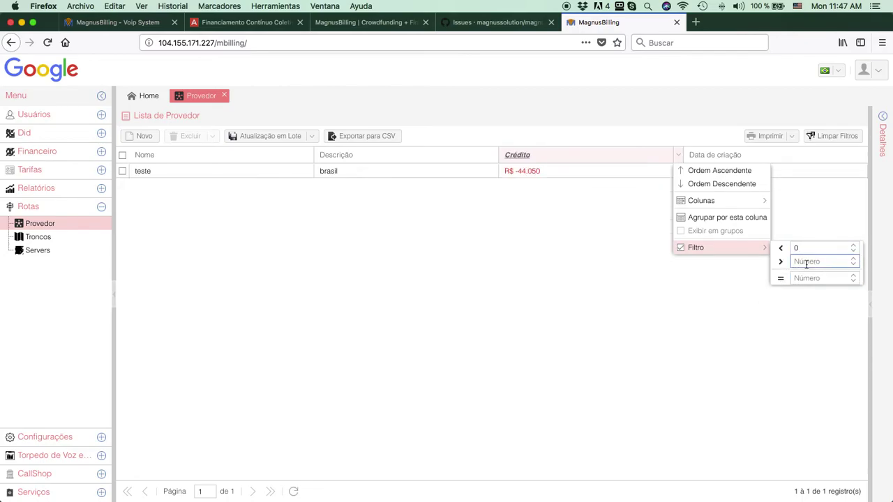
text(-100)
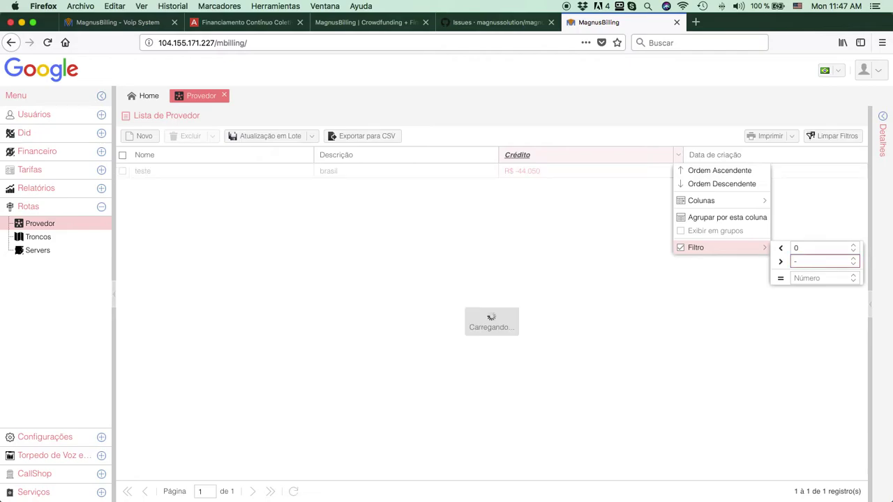
click(797, 318)
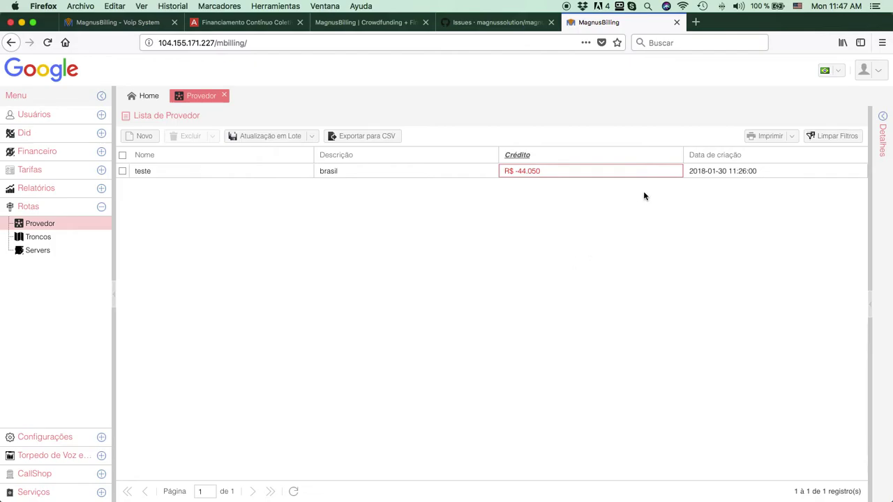
Try to filter the Crédito column for values equal to 44, and remove that condition.
click(678, 154)
mouse_move(709, 249)
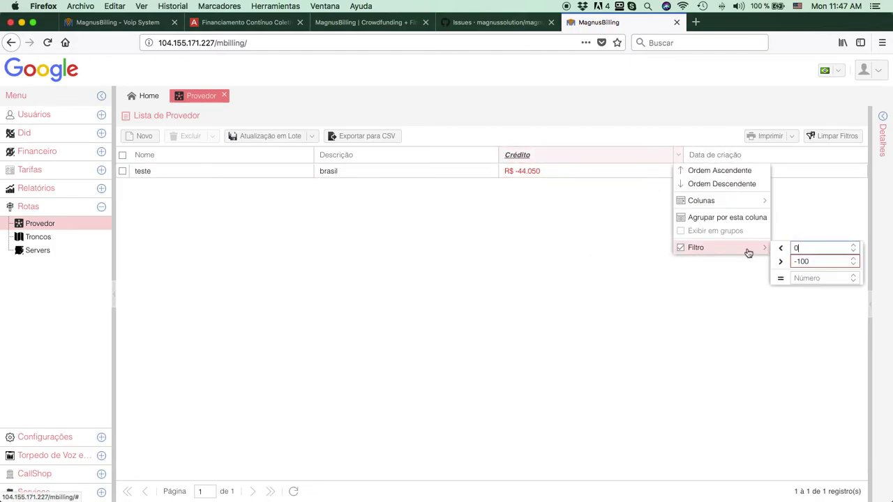
click(802, 278)
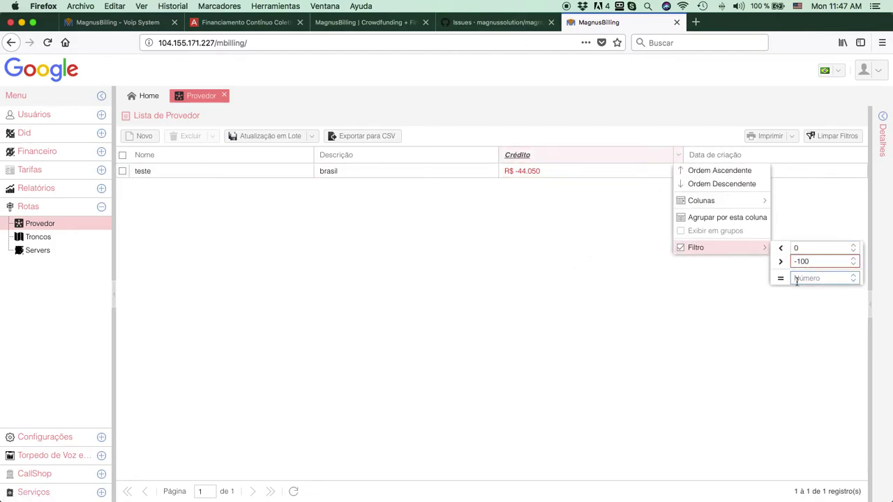
text(4)
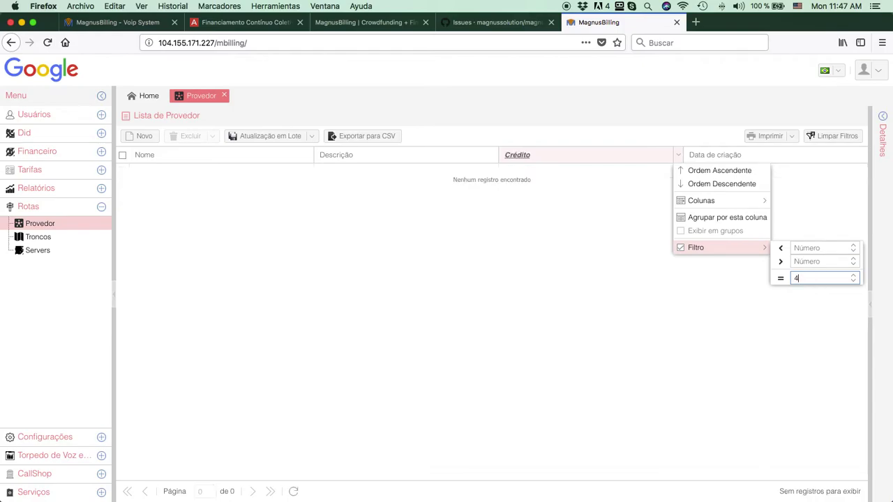
text(4.)
key(BackSpace)
key(BackSpace)
key(BackSpace)
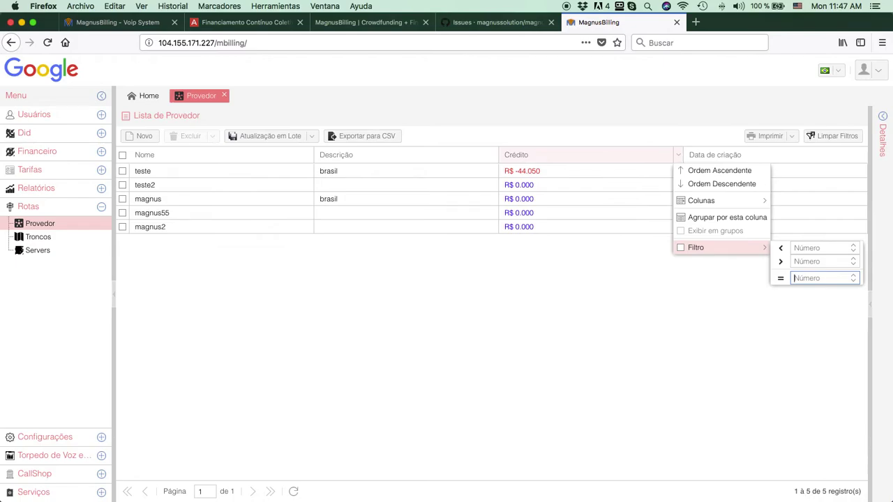
Try to filter the Crédito column for values equal to -44.05.
text(-4)
key(Return)
click(677, 155)
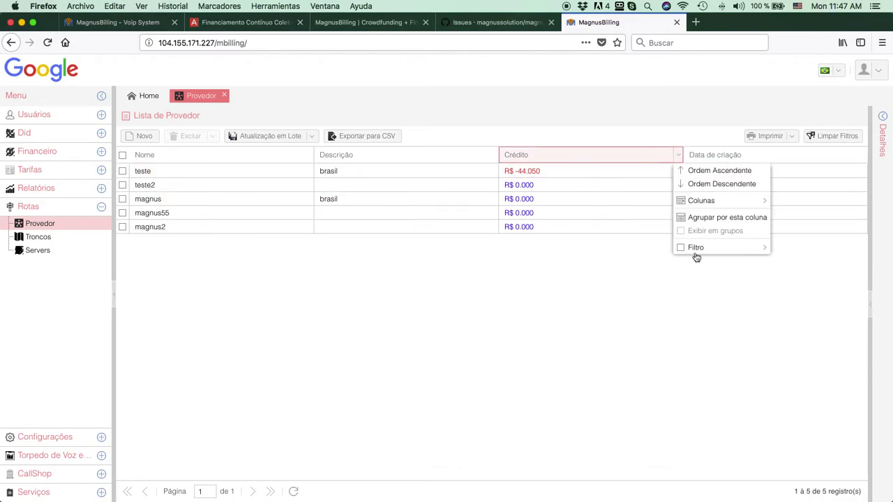
mouse_move(691, 249)
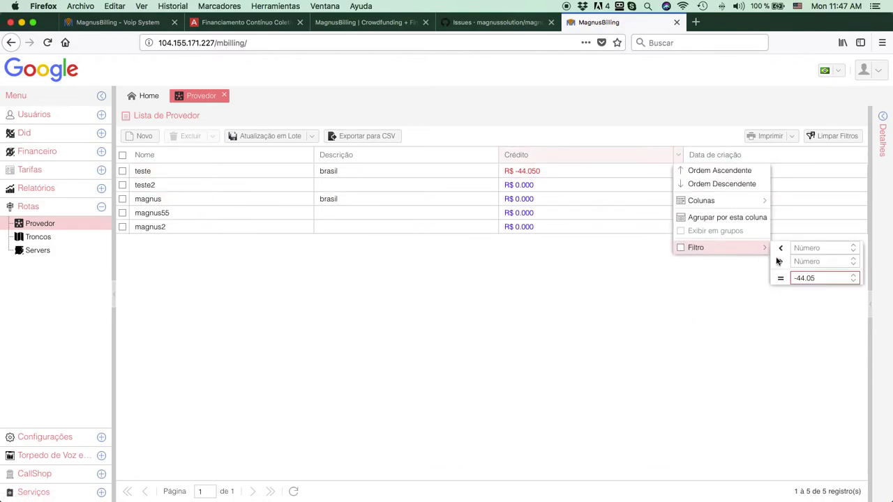
double_click(827, 277)
click(556, 372)
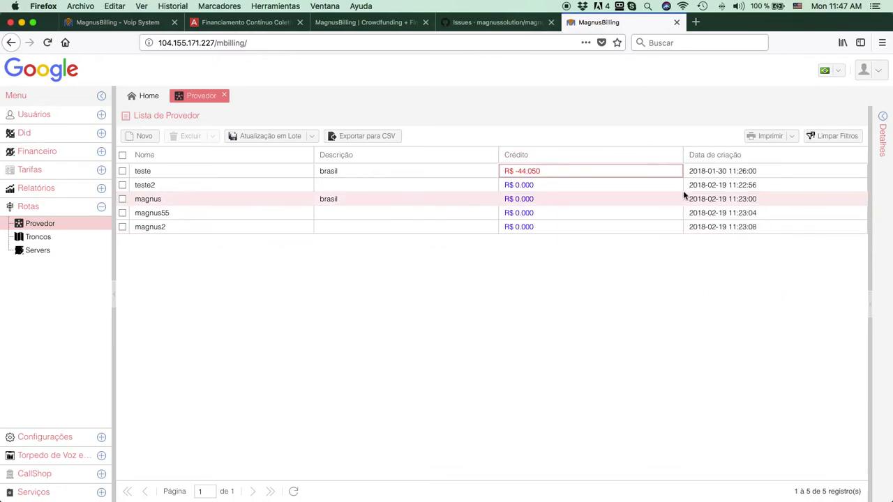
Set the Crédito column's equal-to filter condition to 0.
click(678, 155)
mouse_move(715, 249)
double_click(815, 278)
text(0)
click(552, 328)
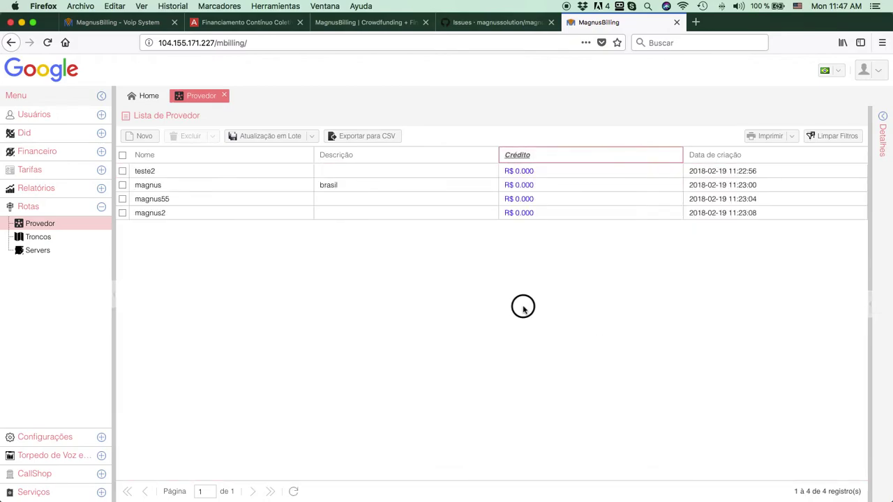
Expand the Usuários section and clear all filters on the provider list.
click(61, 115)
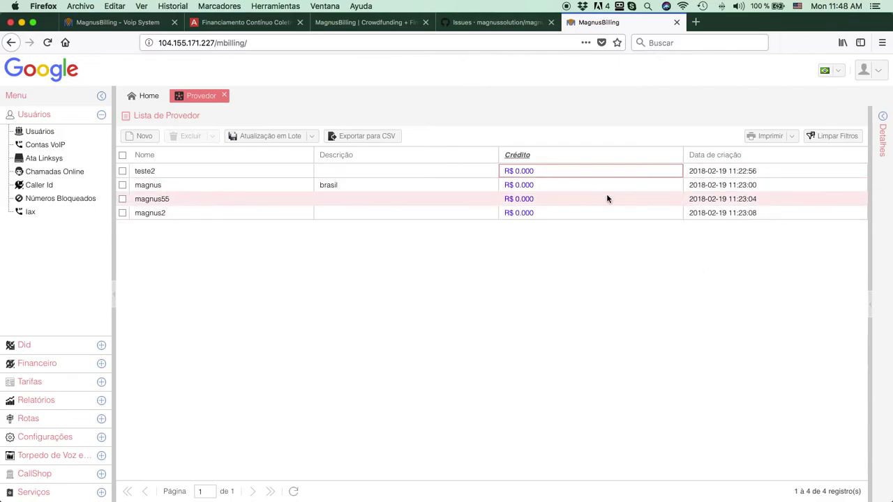
click(834, 136)
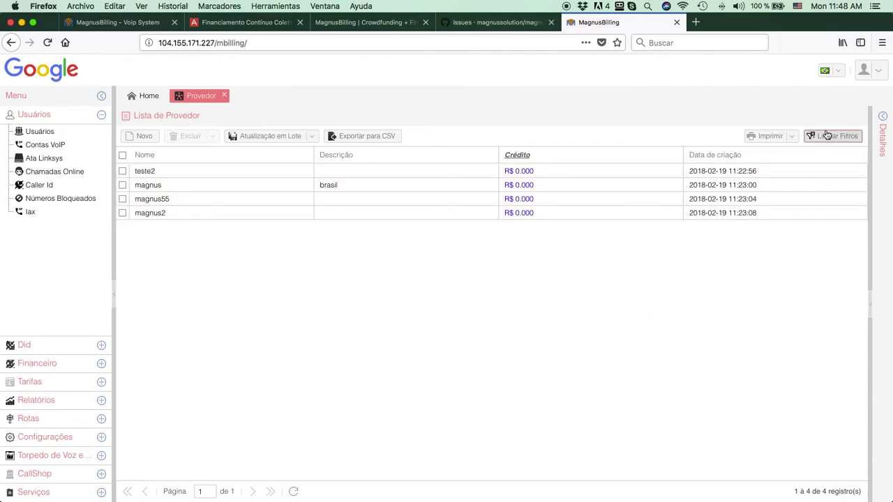
click(863, 155)
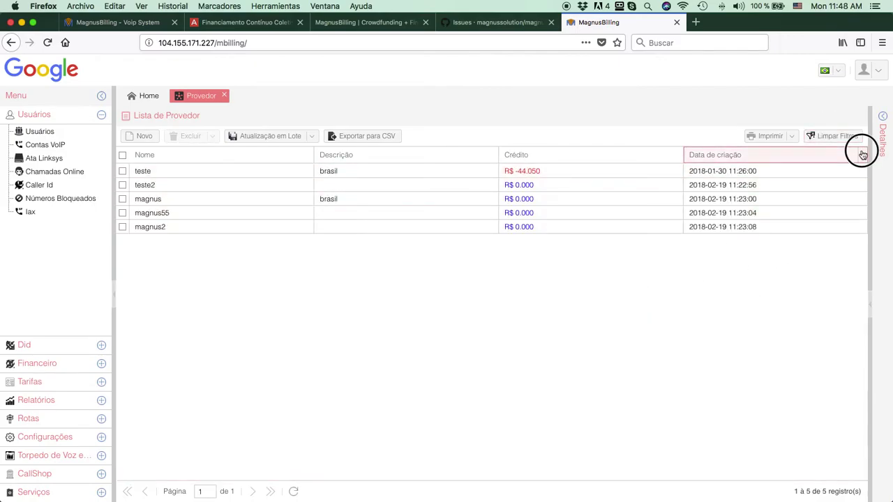
mouse_move(809, 254)
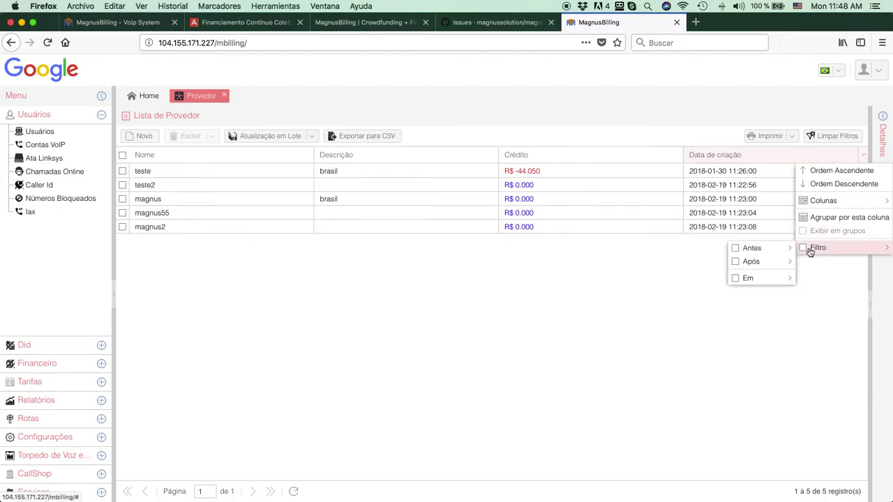
mouse_move(750, 259)
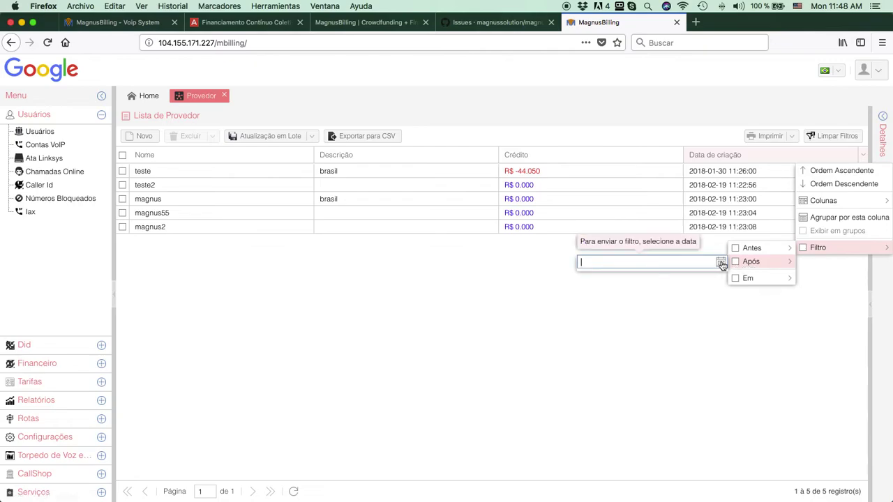
click(720, 263)
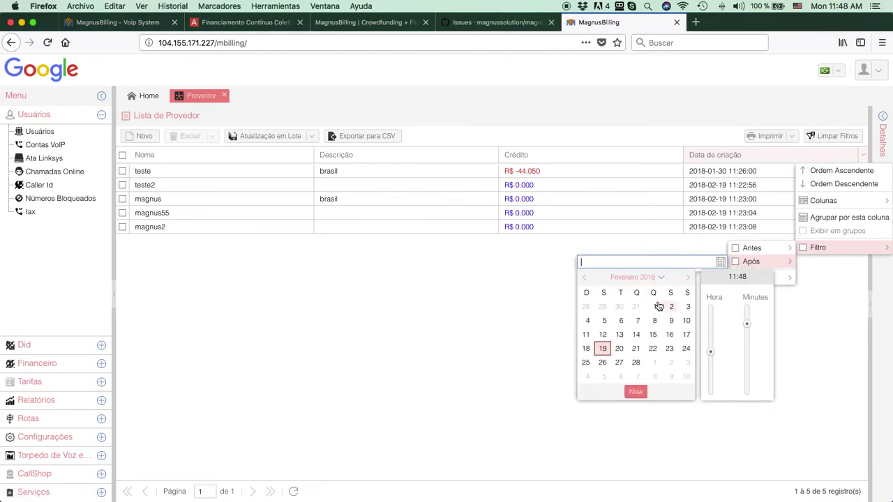
click(583, 282)
click(583, 283)
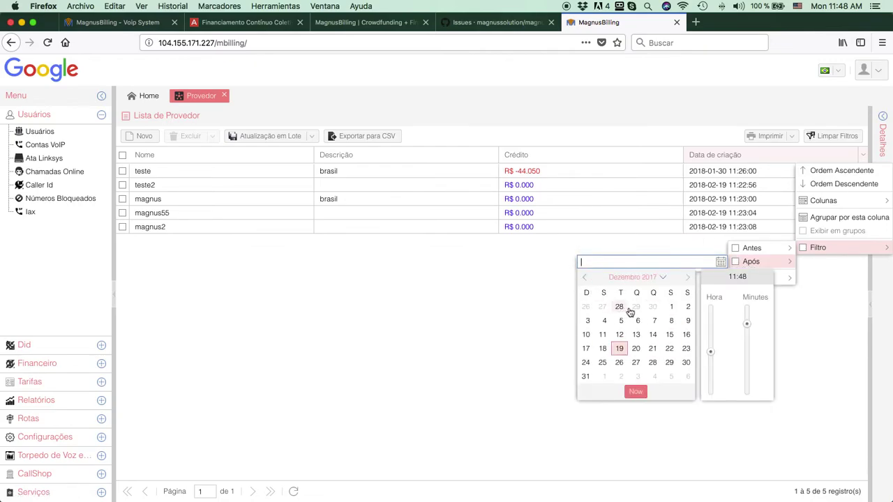
click(668, 307)
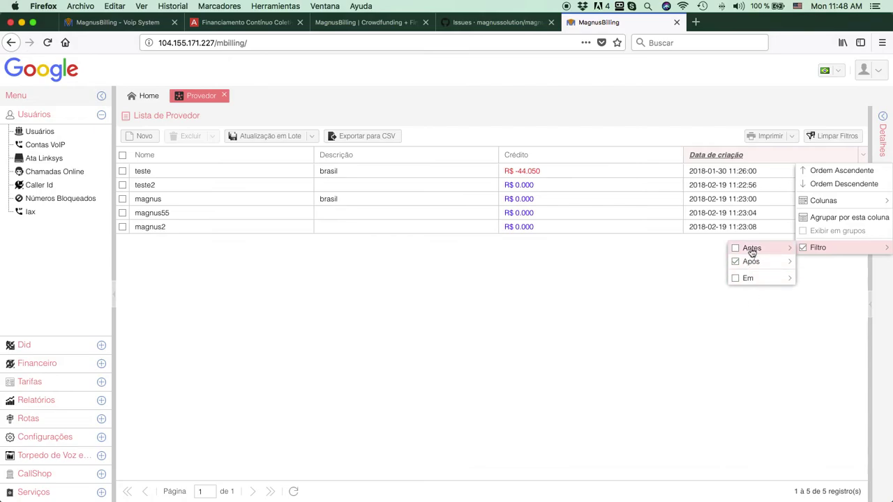
click(721, 249)
click(586, 264)
click(585, 264)
click(586, 265)
click(585, 264)
click(585, 264)
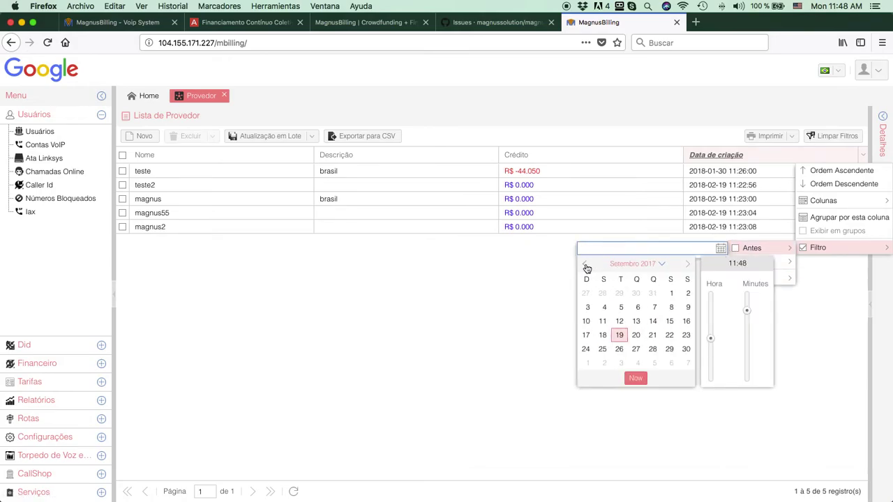
click(687, 263)
click(687, 264)
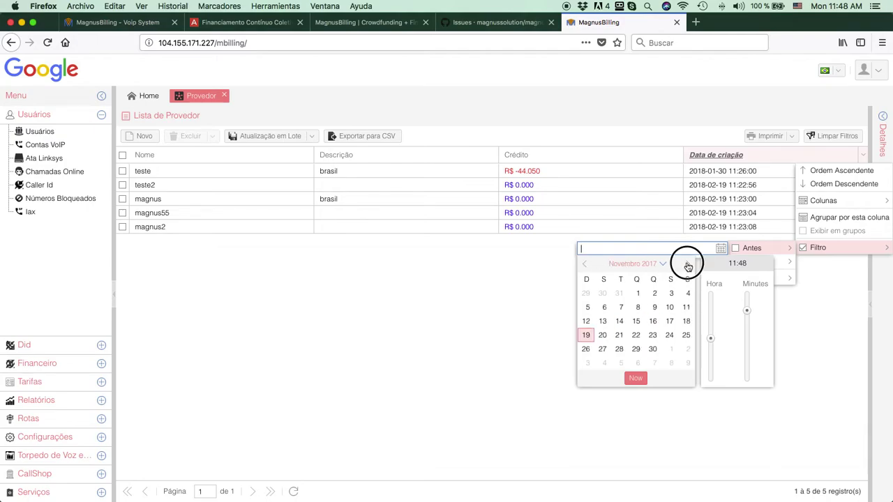
click(687, 264)
click(687, 263)
click(687, 263)
click(687, 264)
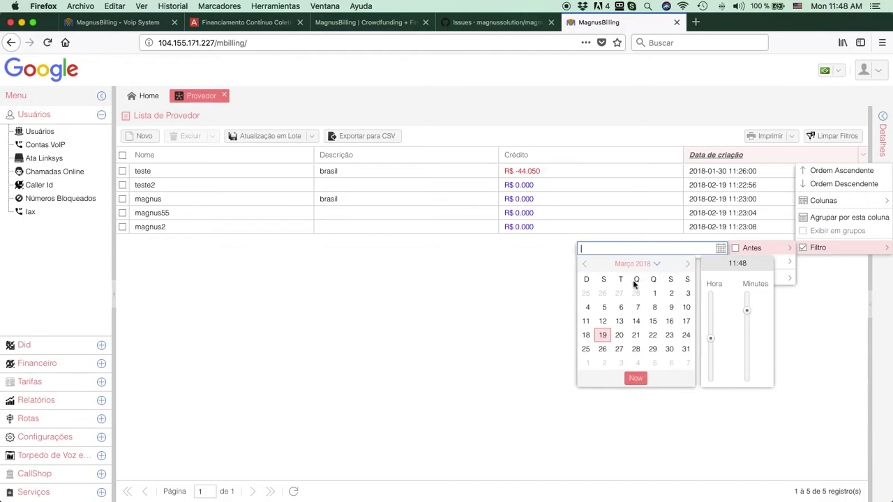
click(586, 267)
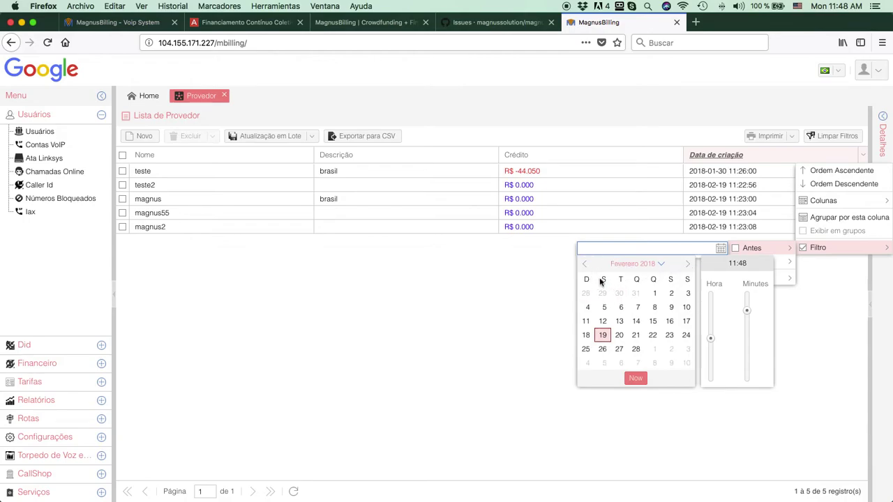
click(655, 294)
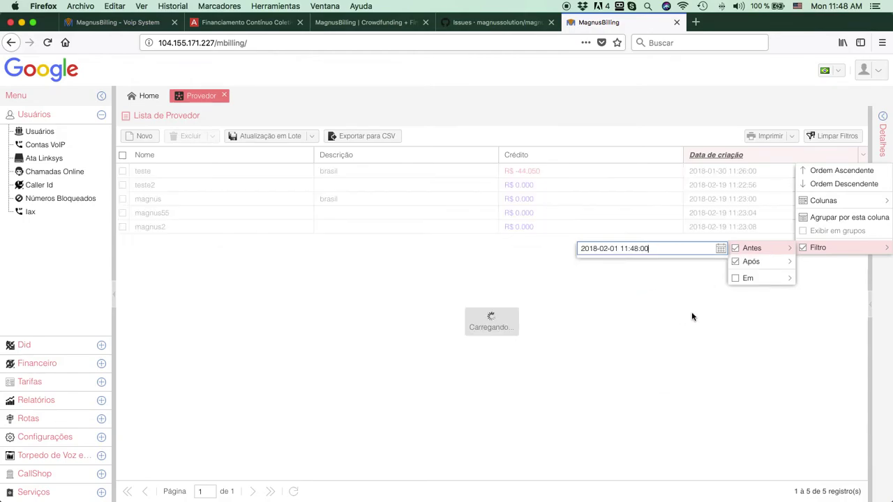
click(674, 375)
click(862, 154)
mouse_move(804, 252)
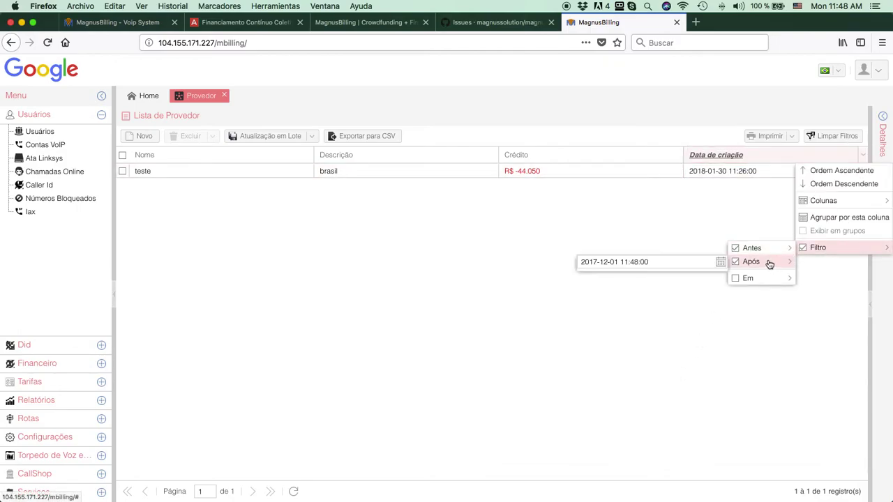
click(719, 278)
click(619, 351)
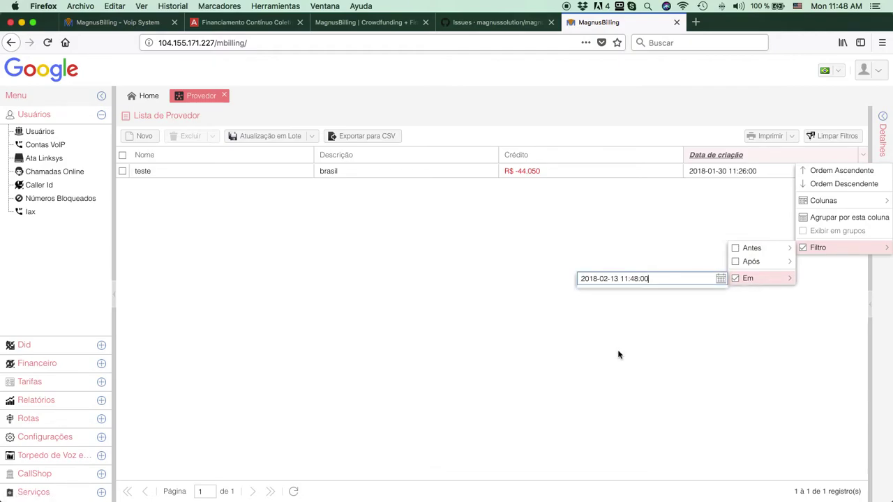
click(855, 137)
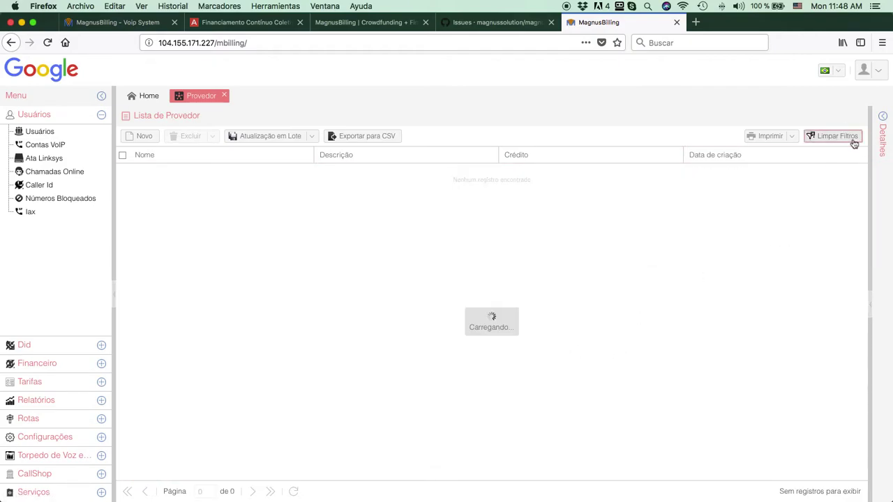
click(862, 155)
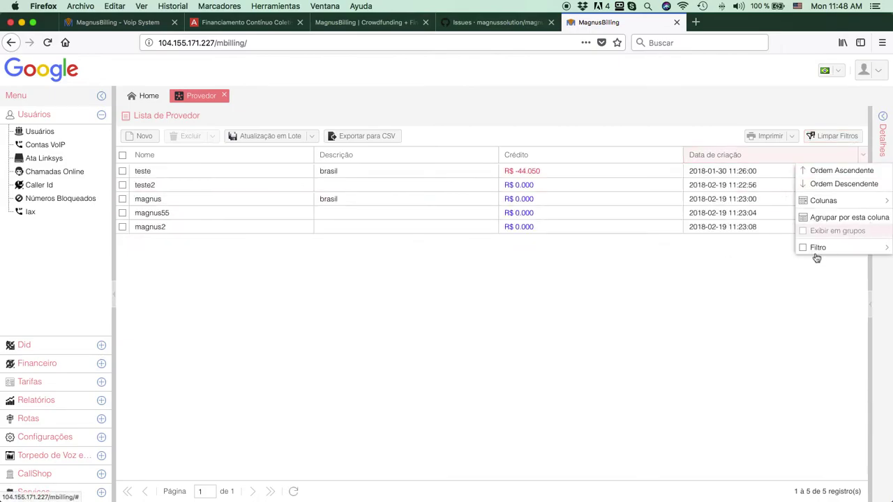
mouse_move(815, 249)
mouse_move(748, 280)
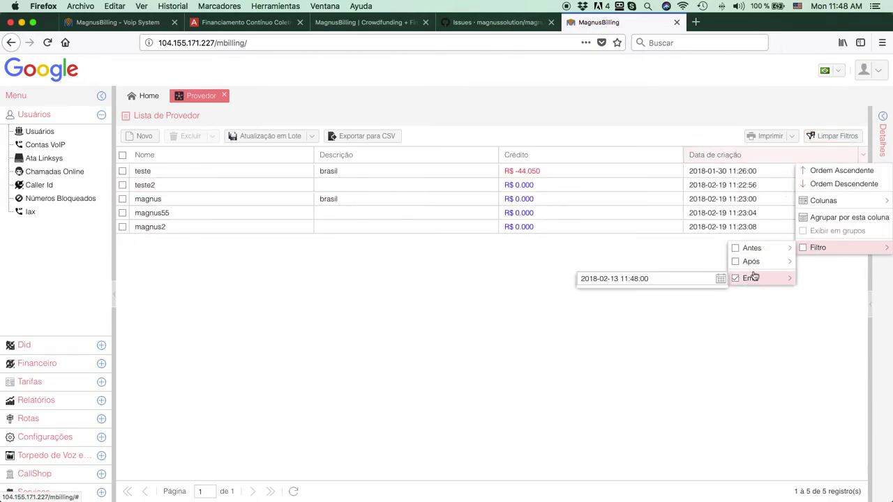
click(720, 263)
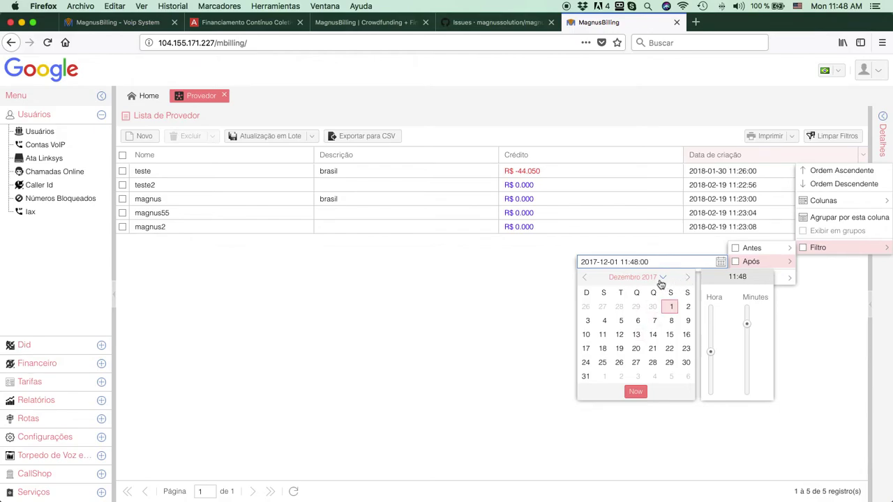
click(687, 278)
click(688, 277)
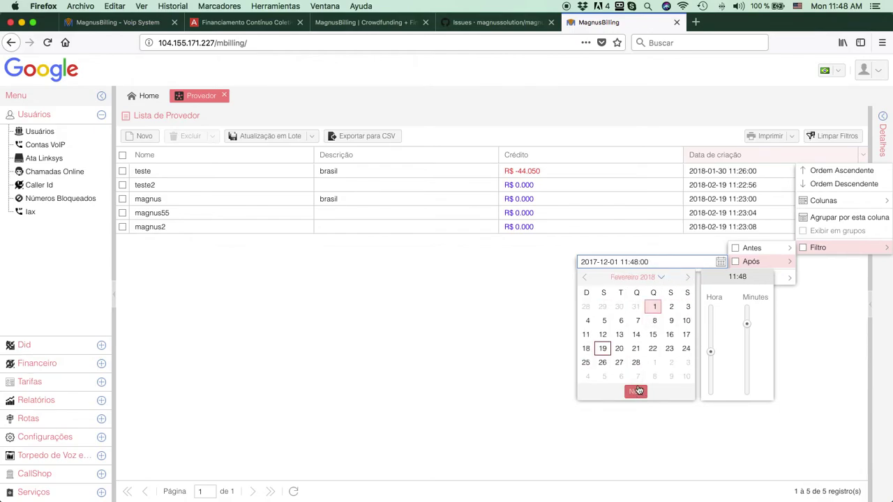
click(636, 391)
click(701, 263)
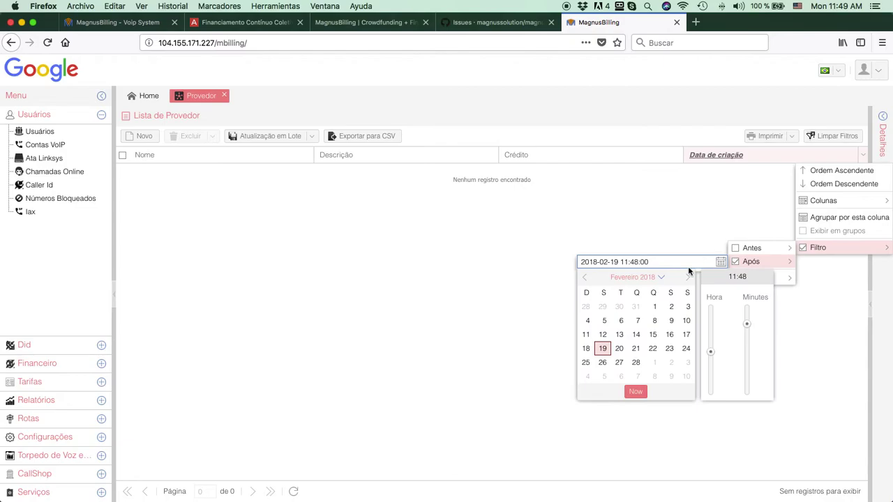
click(654, 308)
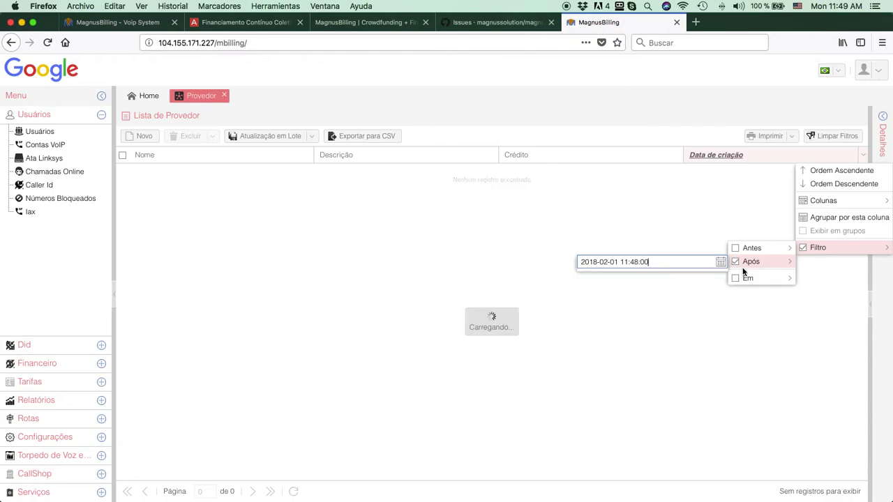
Try to adjust the minutes and the hour of the Data de criação column's after (Após) condition.
click(722, 263)
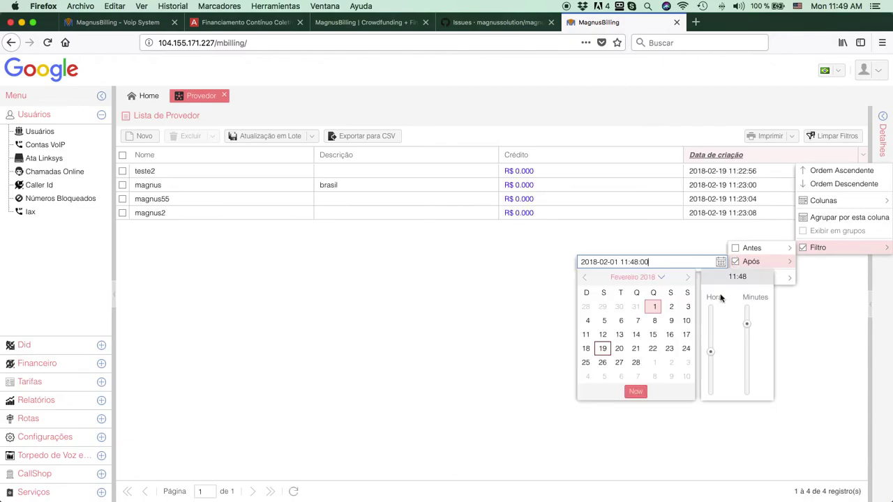
click(747, 326)
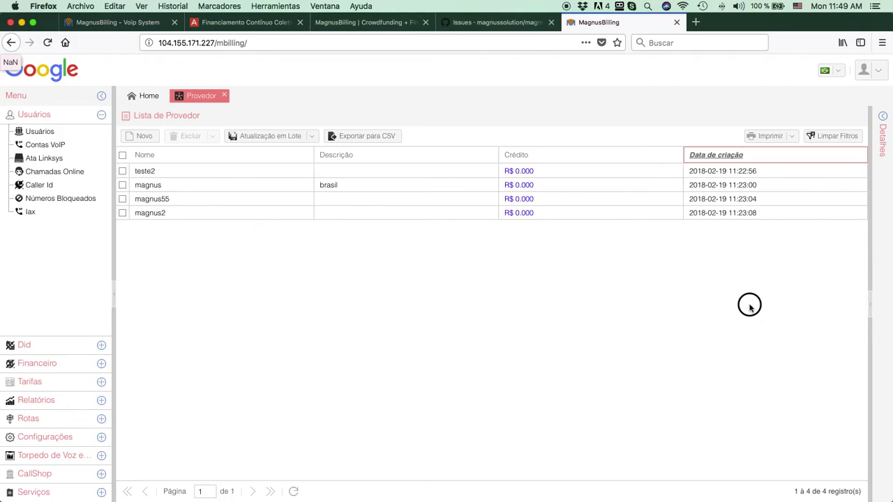
click(863, 154)
mouse_move(817, 249)
mouse_move(750, 261)
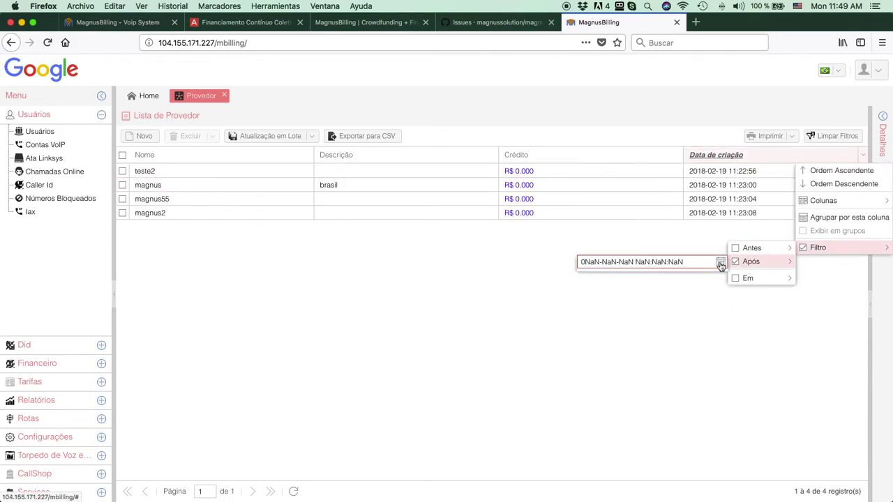
click(721, 266)
click(711, 331)
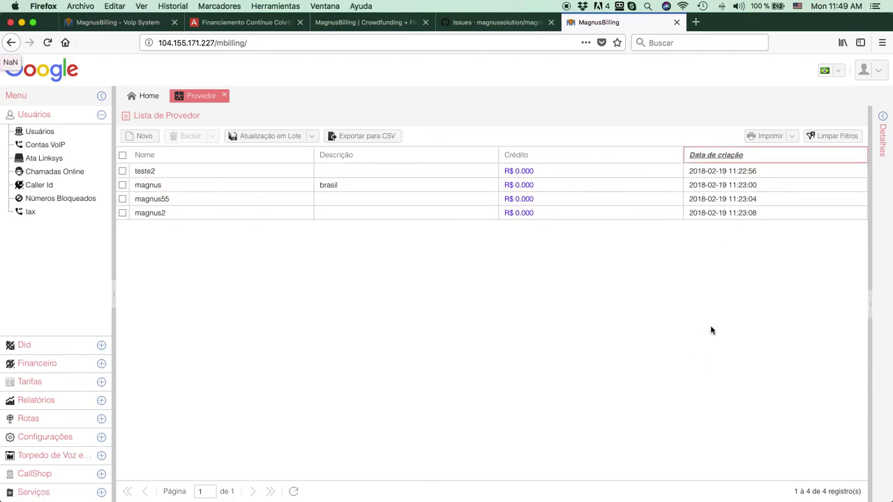
Try to adjust the hour of the Data de criação column's before (Antes) condition.
click(865, 155)
mouse_move(818, 247)
mouse_move(755, 259)
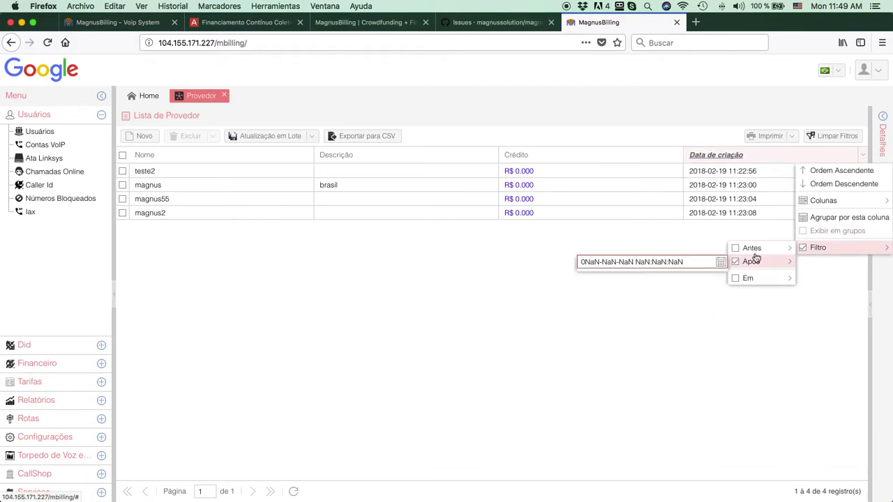
click(721, 249)
click(712, 339)
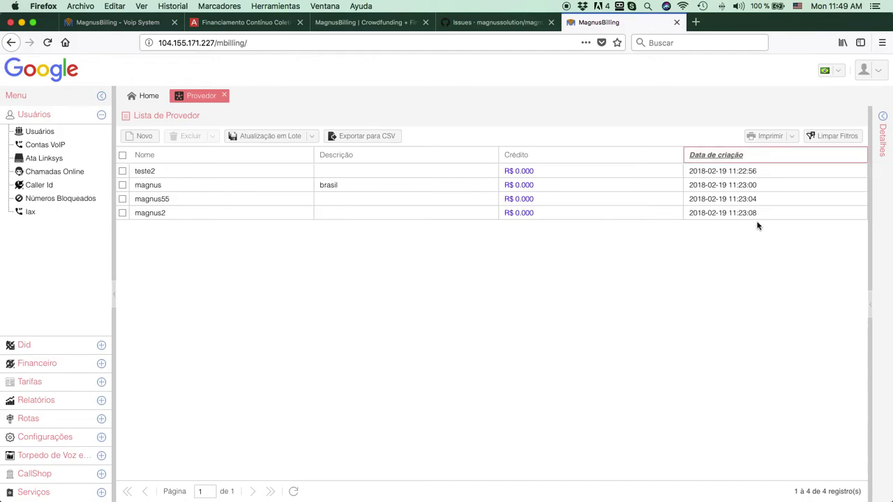
Inspect the calendar of the Data de criação column's after (Após) condition, and close it.
click(863, 156)
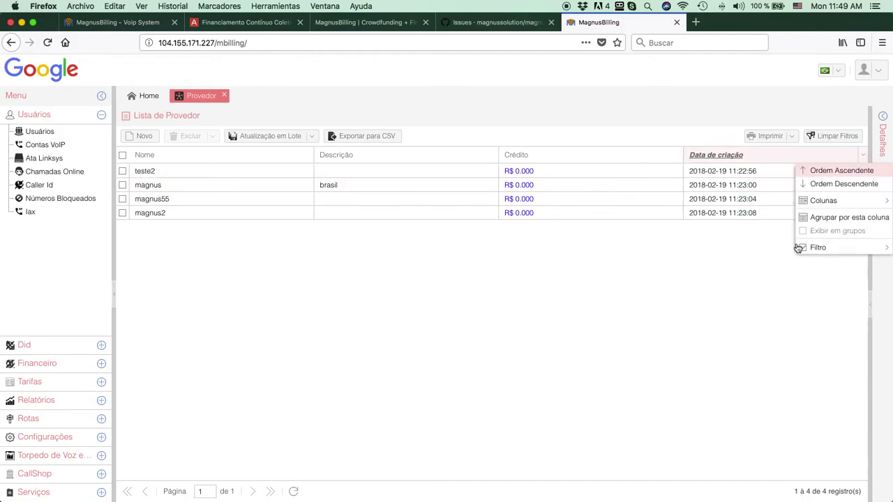
mouse_move(814, 247)
click(748, 262)
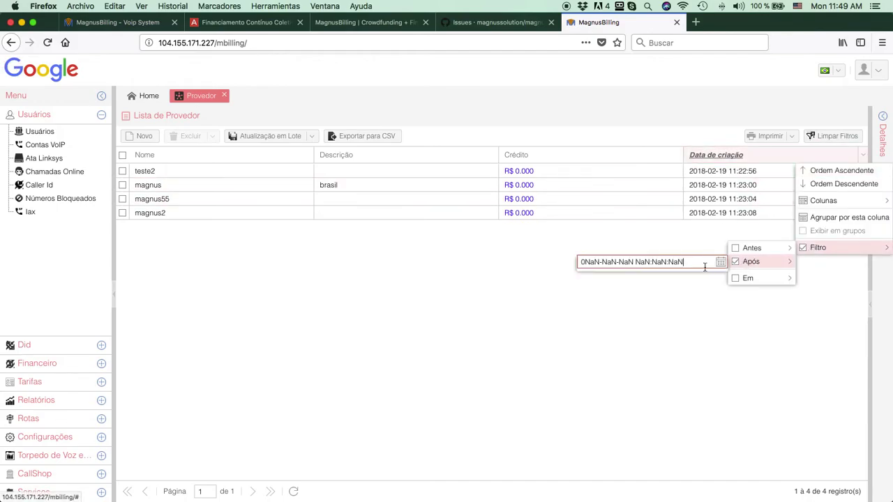
click(720, 263)
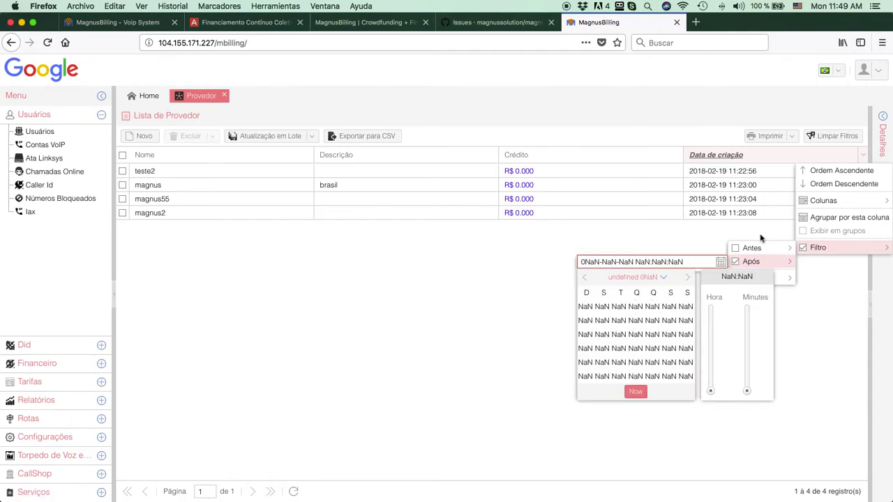
click(760, 238)
Close the Provedor list and reopen it from the Rotas section.
click(225, 96)
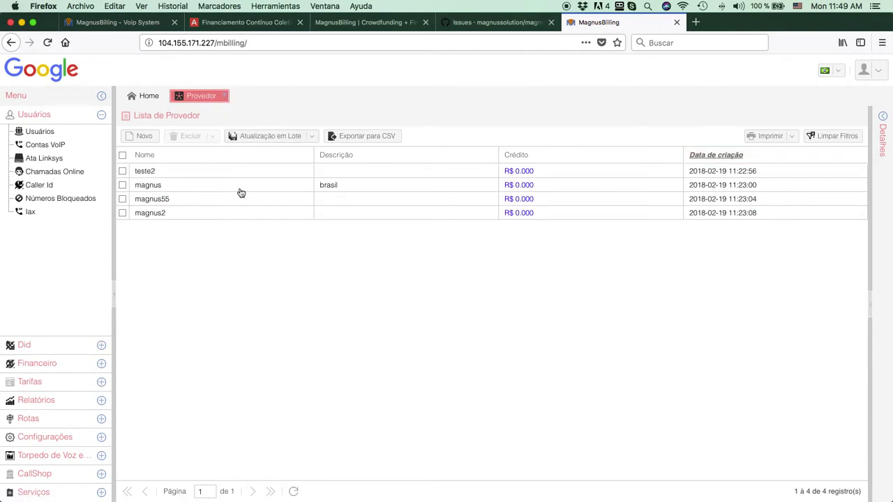
click(51, 418)
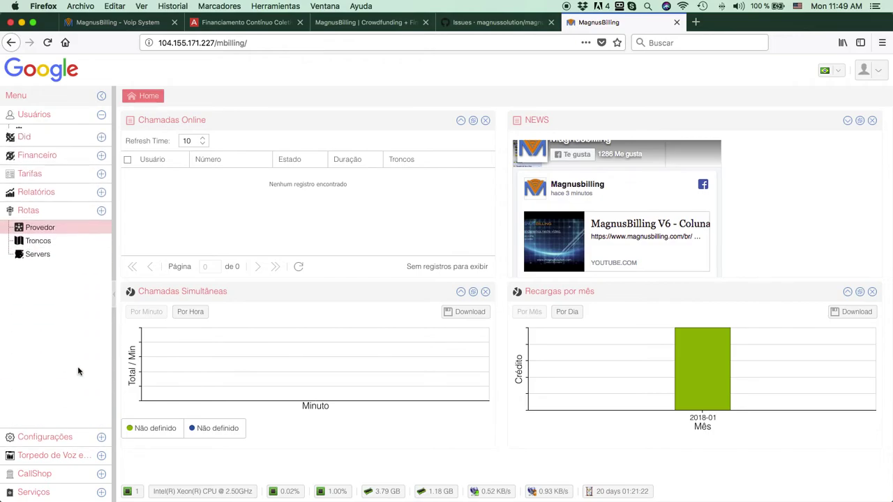
click(42, 224)
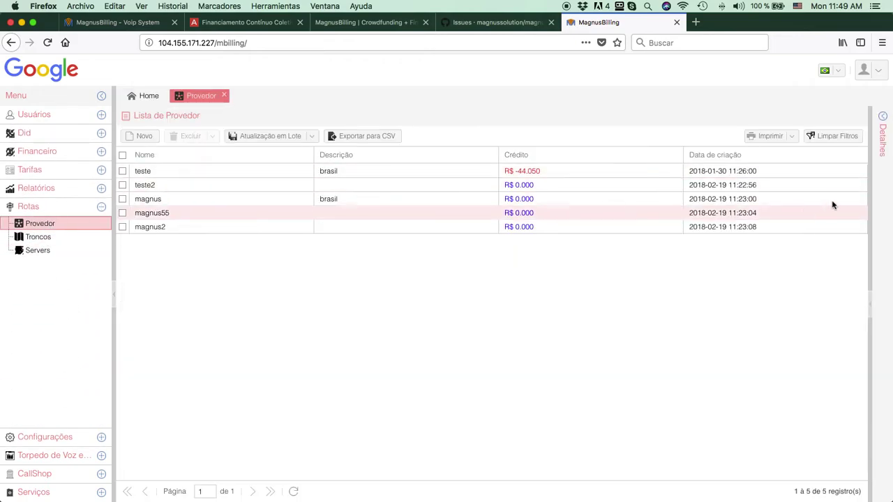
Filter the reopened list's Data de criação column for dates after 2018-02-01.
click(863, 154)
mouse_move(829, 253)
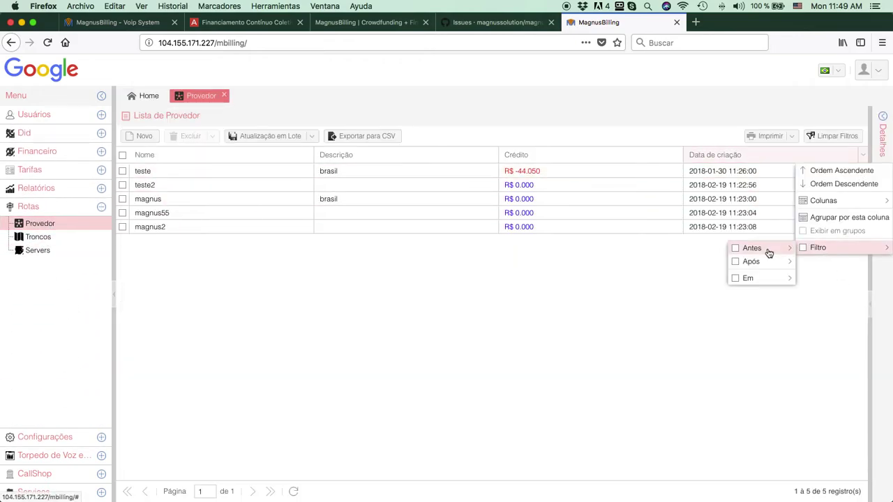
mouse_move(753, 264)
click(720, 264)
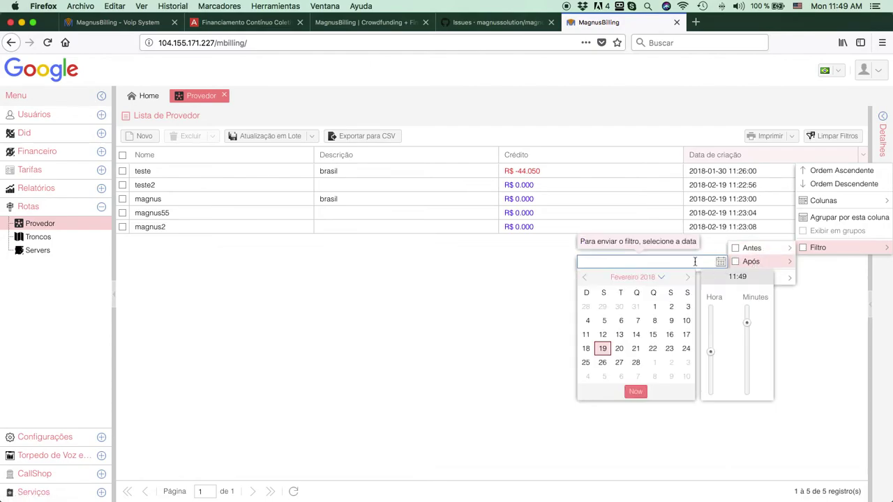
click(654, 307)
Set the time of the Data de criação column's Após condition to 00:00:00 and apply the filter.
click(625, 264)
key(BackSpace)
key(BackSpace)
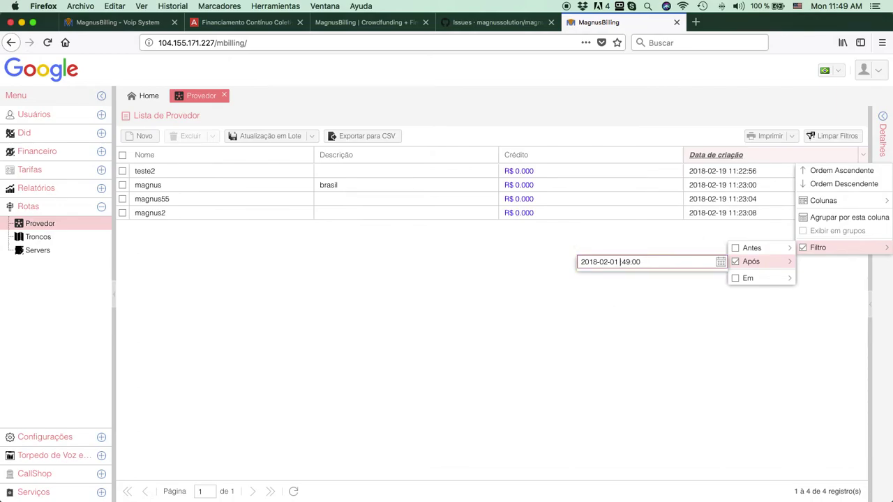
text(00)
key(Delete)
key(Delete)
key(Delete)
key(Return)
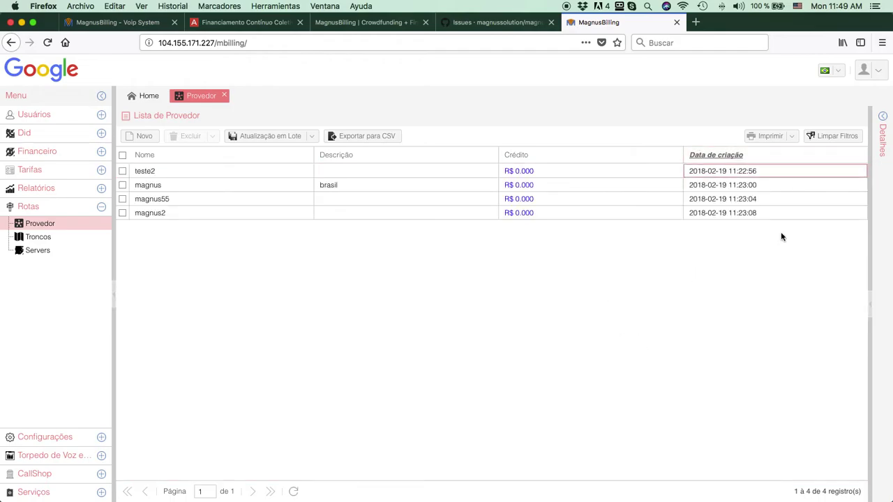
click(863, 156)
mouse_move(801, 251)
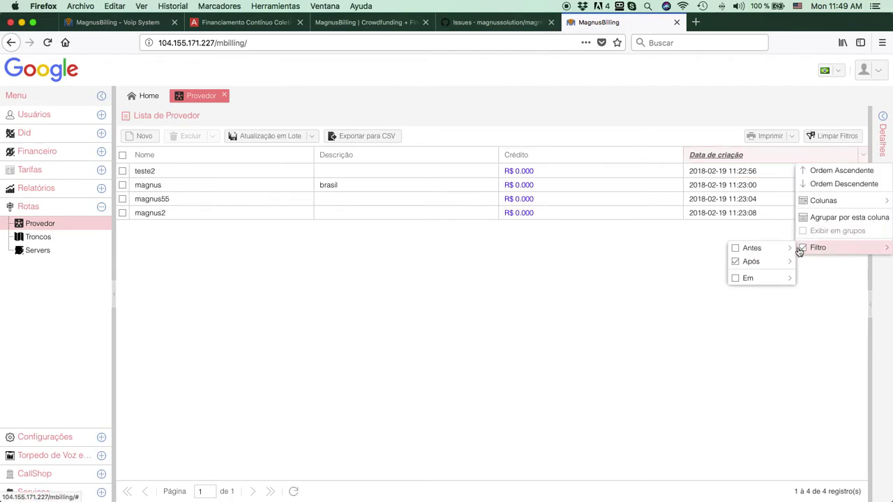
mouse_move(767, 261)
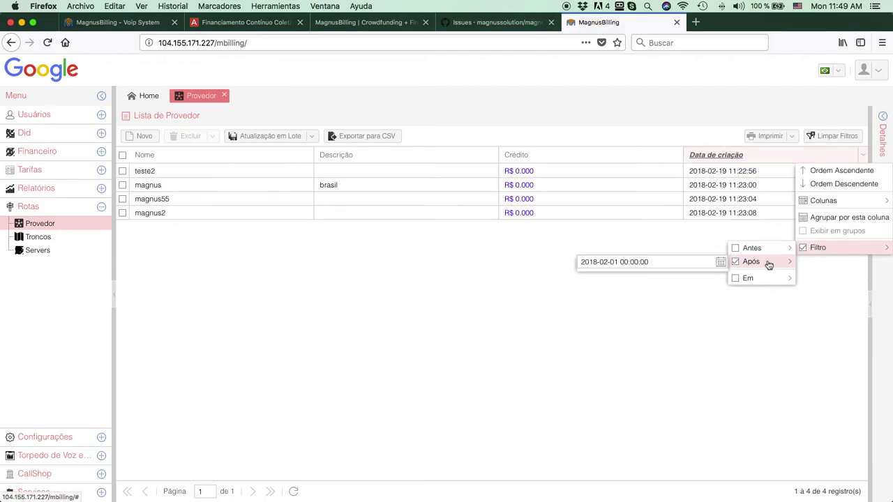
click(613, 263)
key(BackSpace)
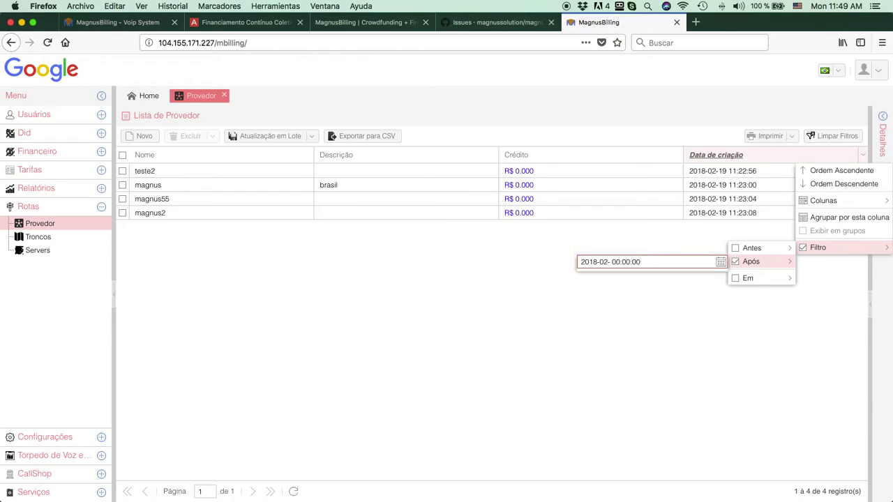
text(9)
double_click(623, 261)
text(11)
double_click(633, 262)
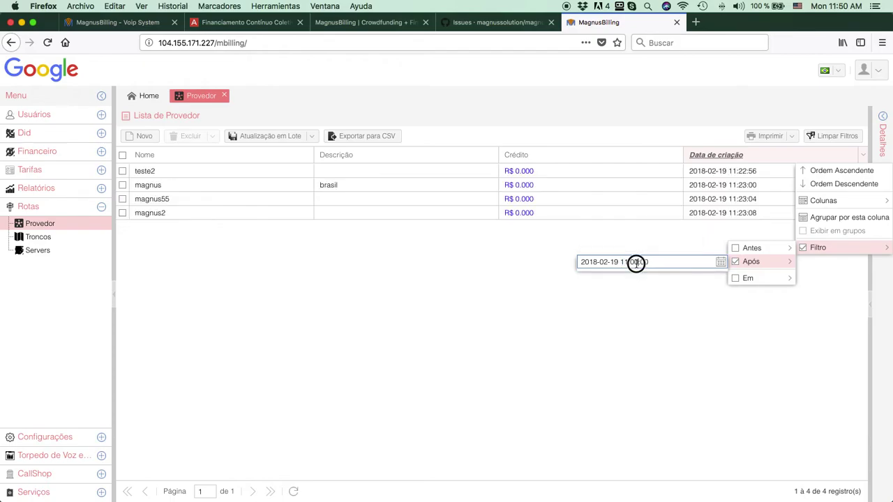
key(BackSpace)
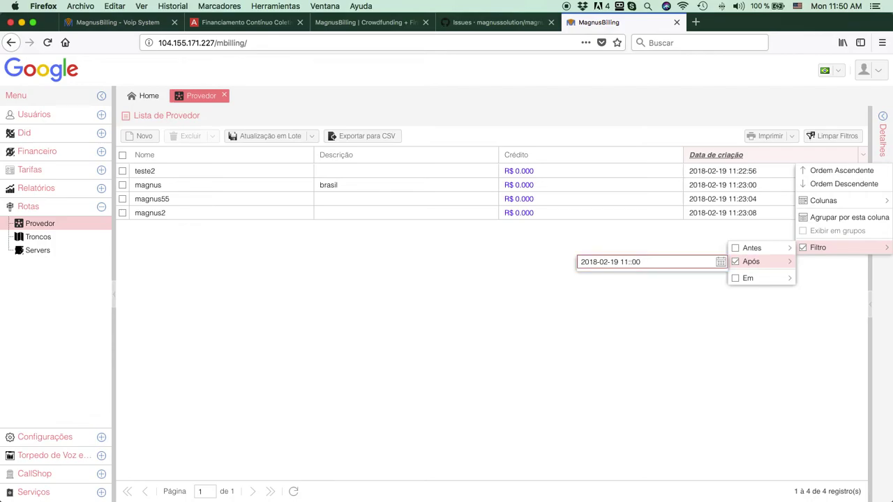
text(23)
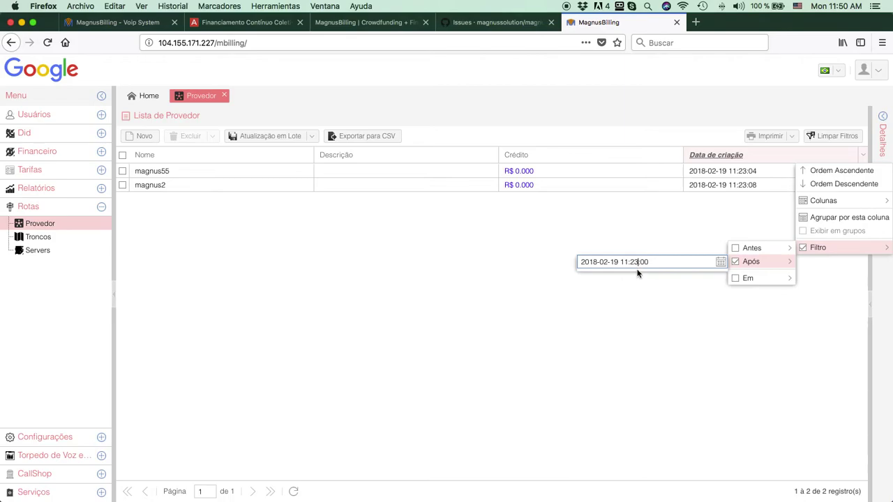
click(656, 302)
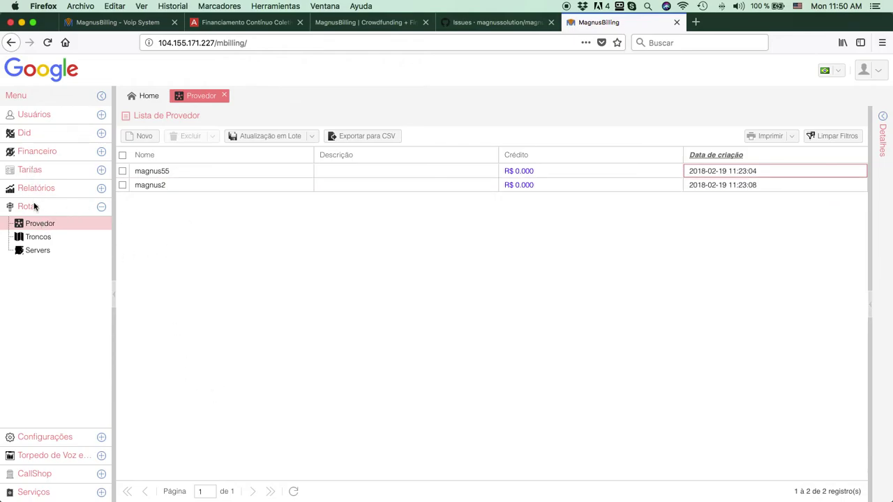
Open the Troncos list from the Rotas section and close the Servers list.
click(37, 250)
click(38, 236)
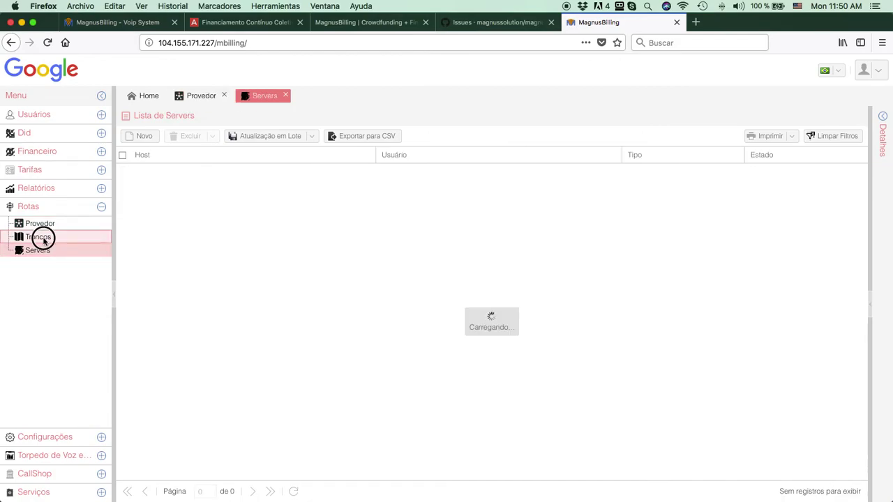
click(285, 95)
click(309, 325)
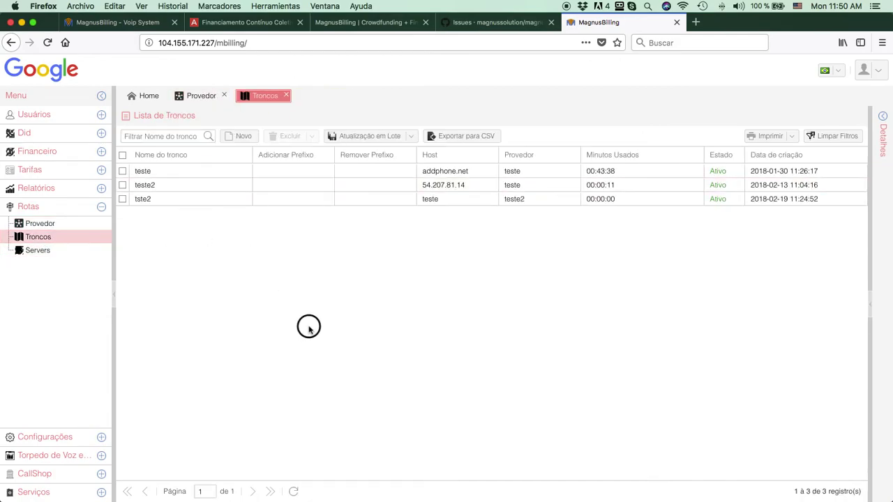
Start a new trunk and choose magnus2 as its provider.
click(231, 137)
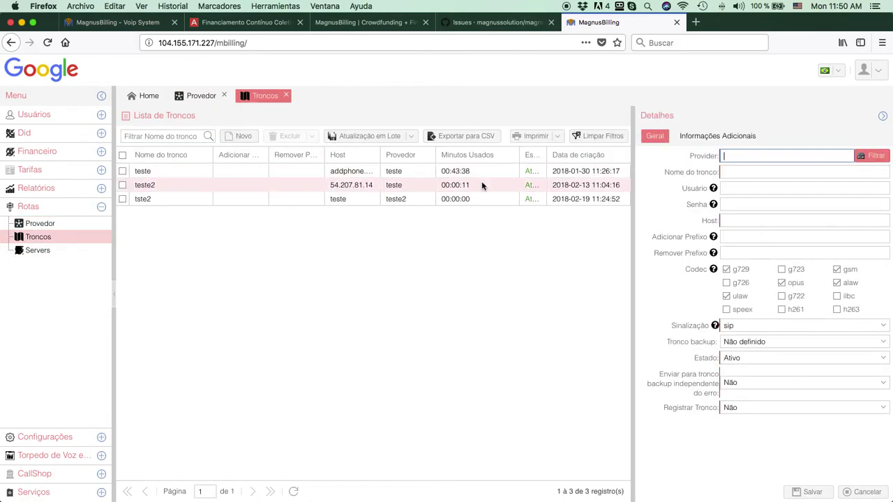
click(864, 155)
double_click(629, 219)
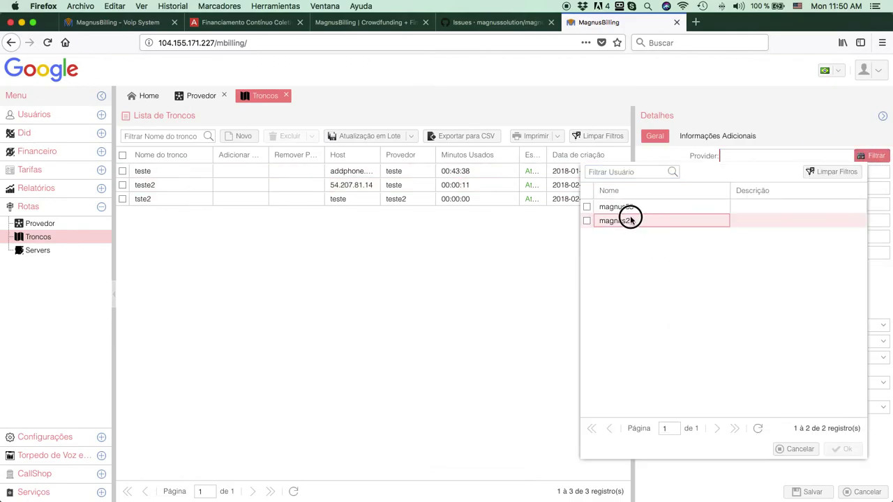
Compare the Provedor list with the new trunk's provider lookup, and cancel the trunk.
click(192, 98)
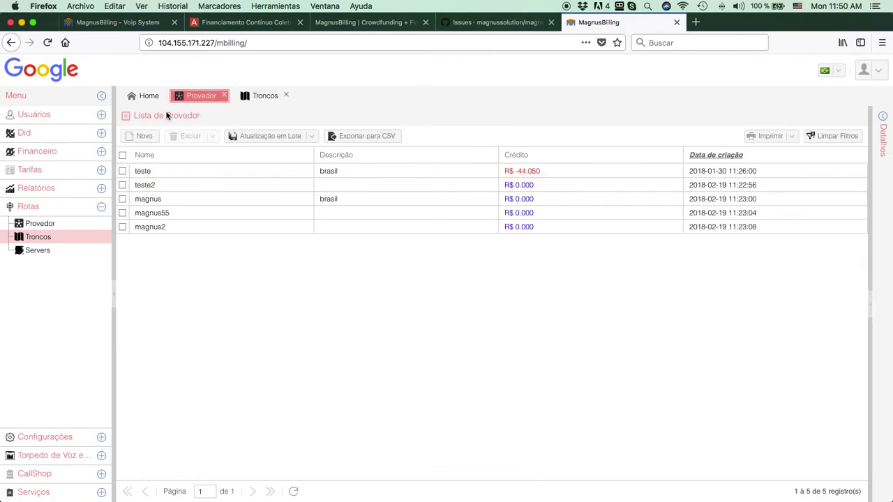
click(263, 98)
click(865, 155)
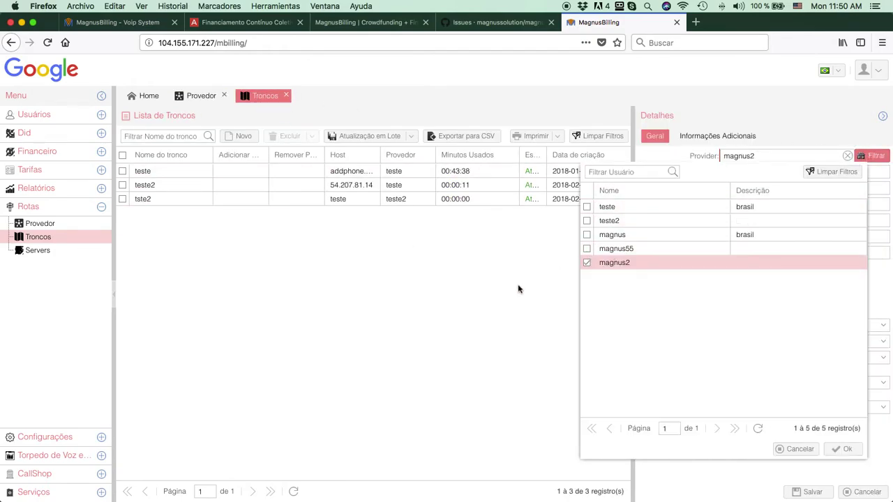
click(873, 491)
click(793, 449)
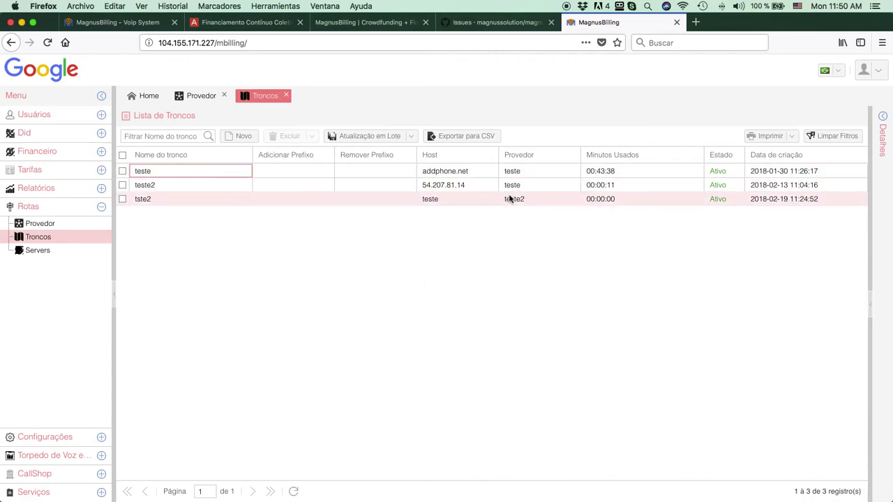
Filter the Troncos list's Provedor column by teste2.
click(575, 159)
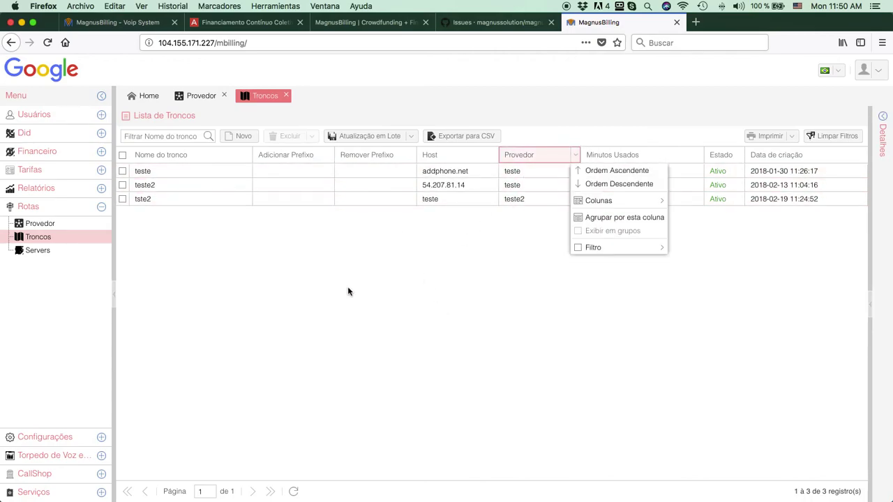
click(349, 288)
click(575, 155)
mouse_move(604, 249)
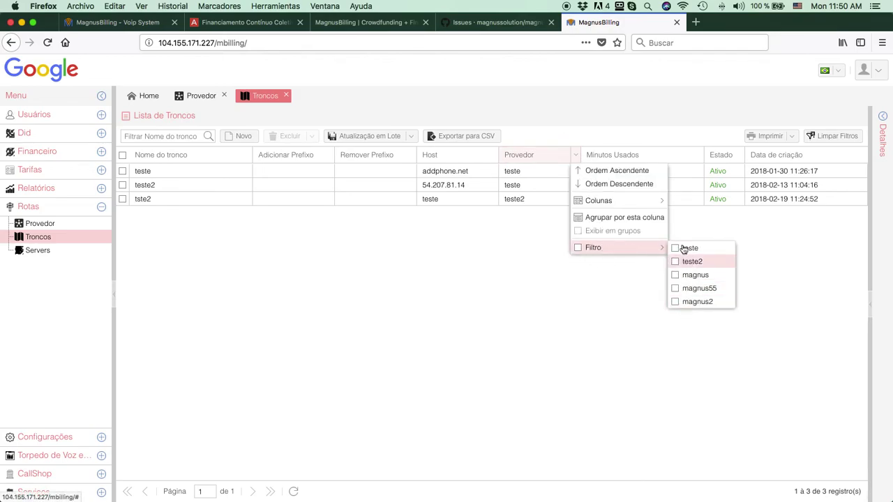
click(565, 171)
click(575, 155)
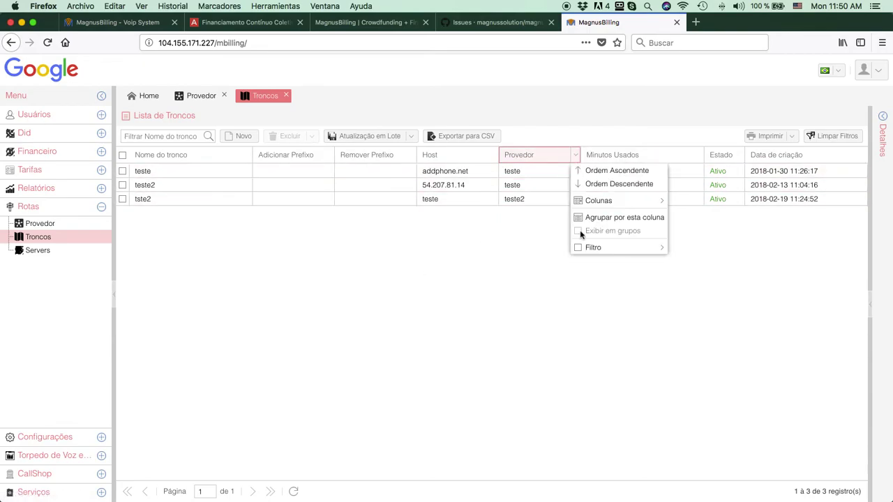
mouse_move(630, 250)
click(692, 263)
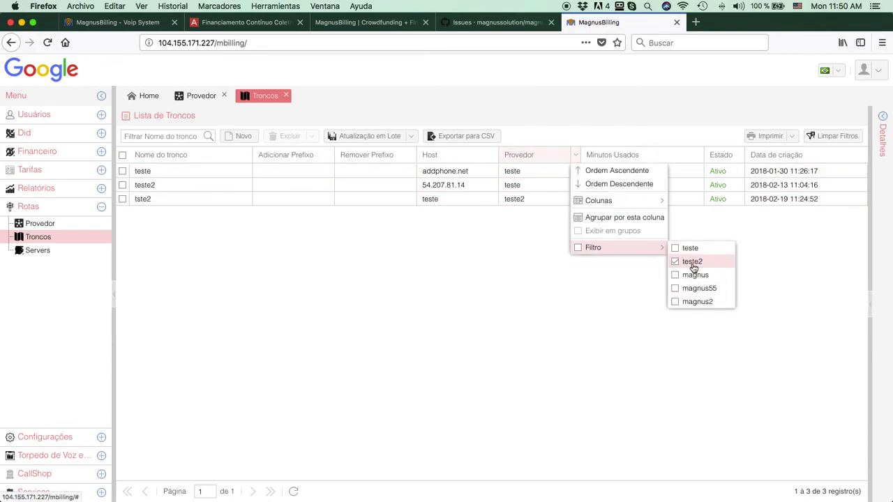
click(622, 304)
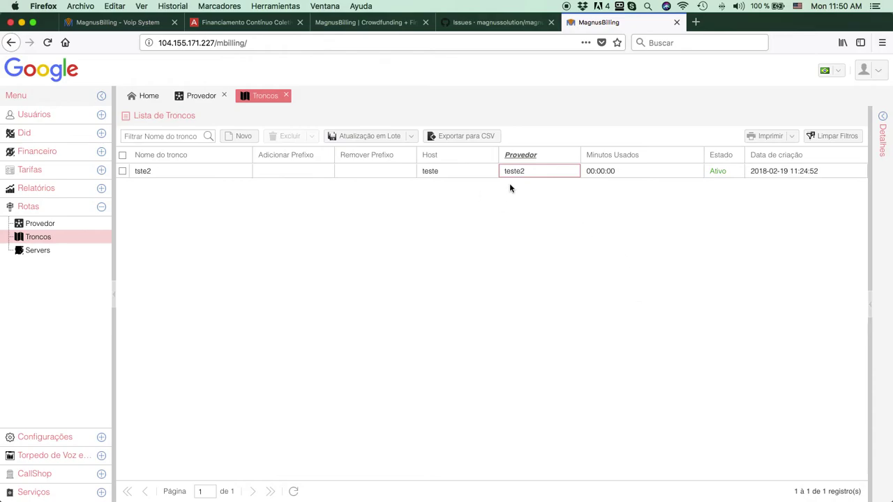
Check the Provedor list briefly and clear all filters on the Troncos list.
click(195, 96)
click(262, 96)
click(844, 136)
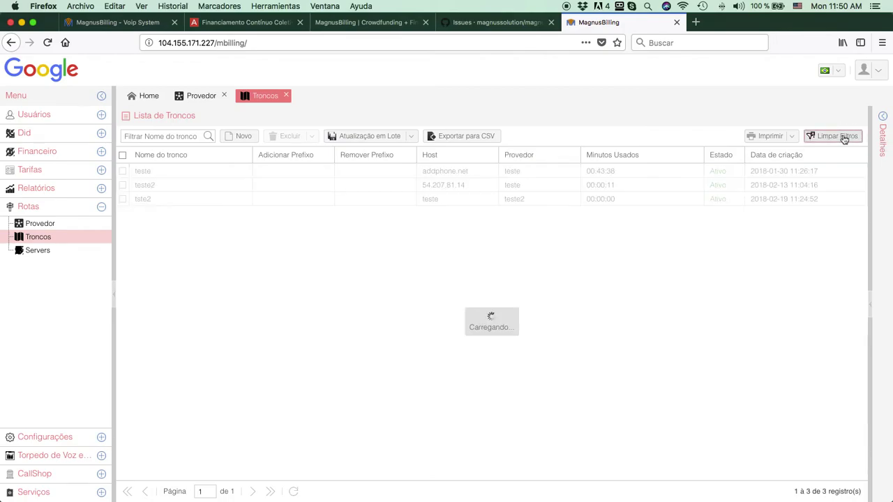
Filter the Troncos list's Estado column with both Ativo and Inativo selected.
click(740, 154)
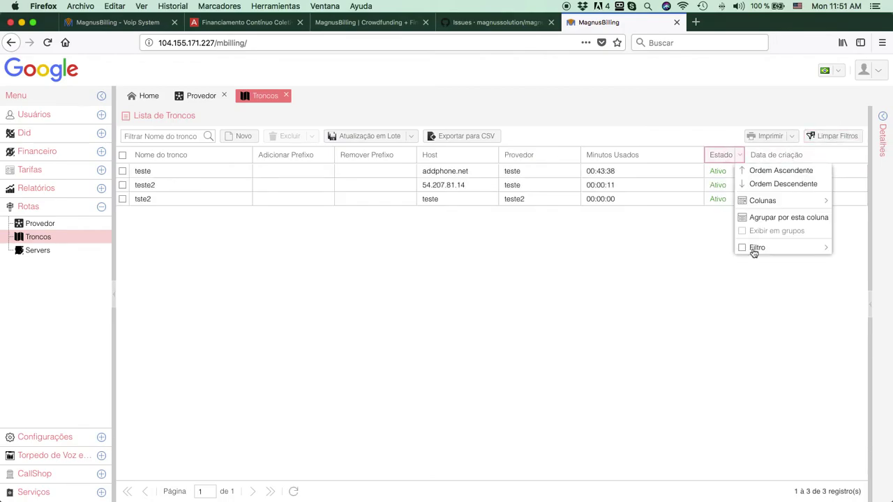
mouse_move(759, 252)
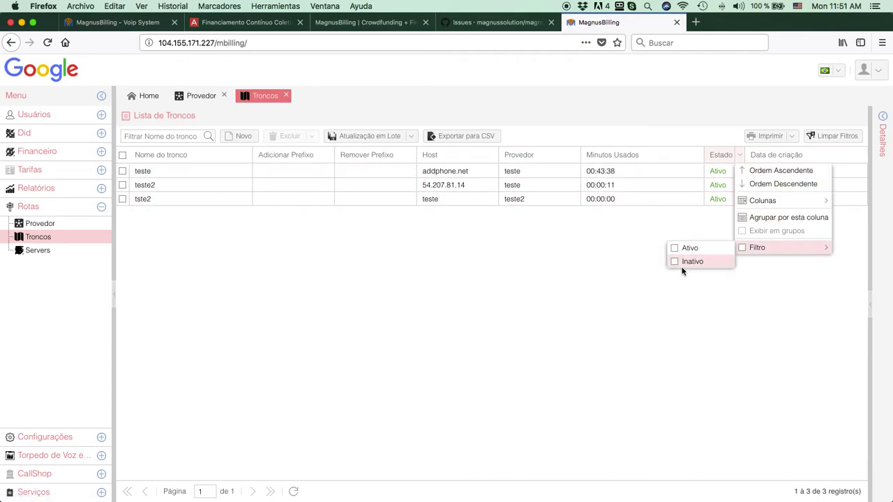
click(689, 261)
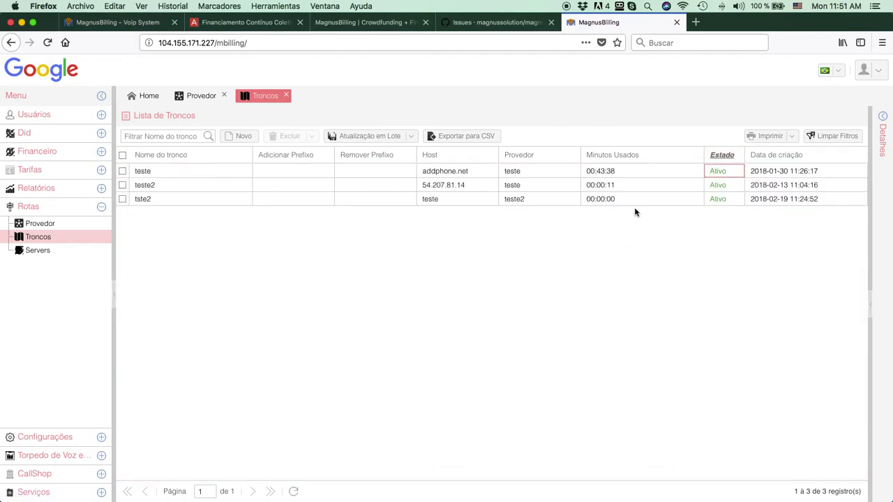
Filter the Provedor column by all five providers: teste, teste2, magnus, magnus55 and magnus2.
click(575, 155)
mouse_move(651, 248)
click(689, 249)
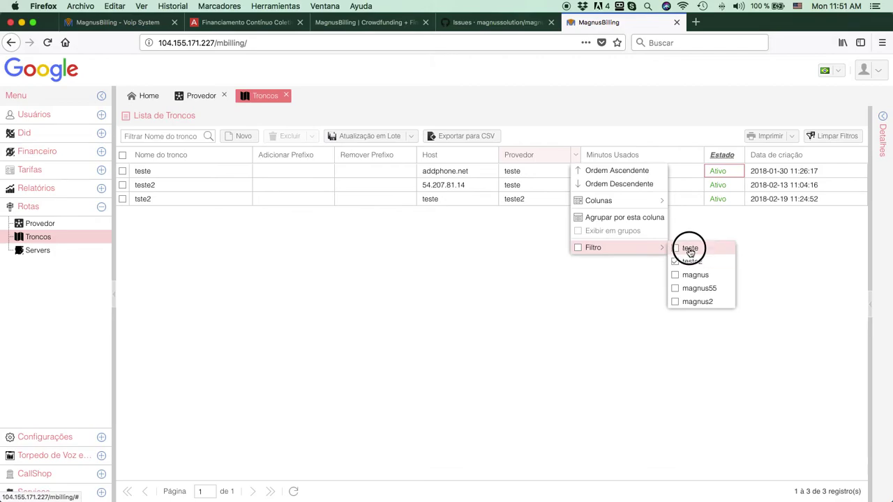
click(690, 275)
click(692, 288)
click(533, 315)
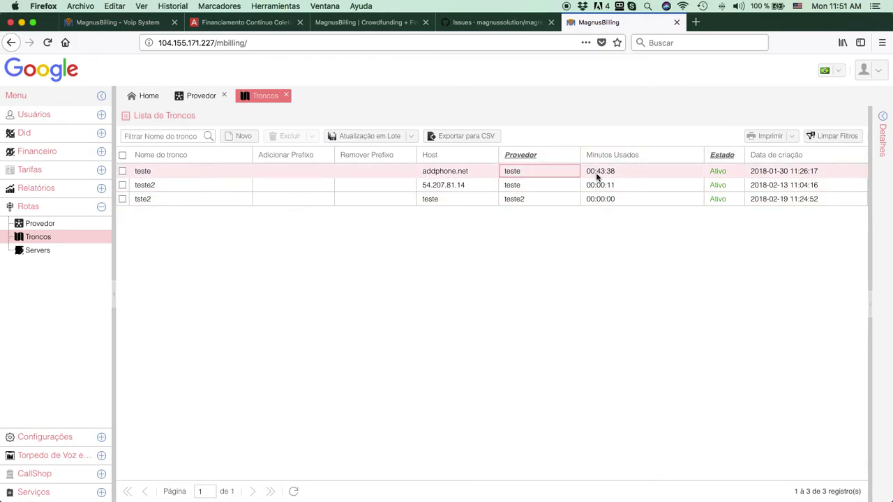
Turn off the filters on the Provedor and Estado columns while keeping their selected options.
click(575, 155)
click(593, 250)
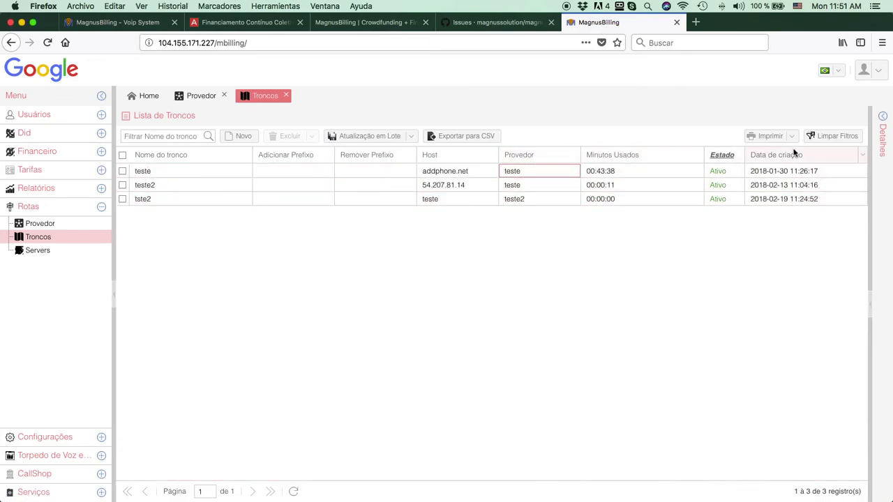
click(739, 155)
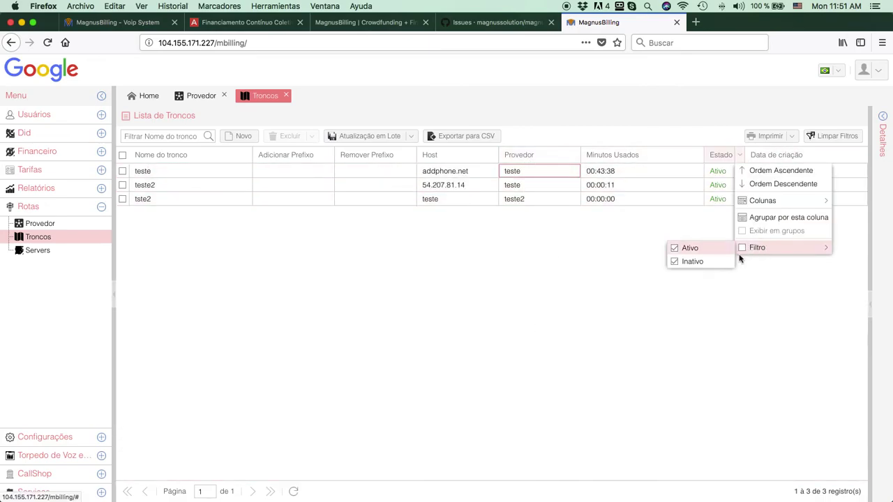
click(747, 249)
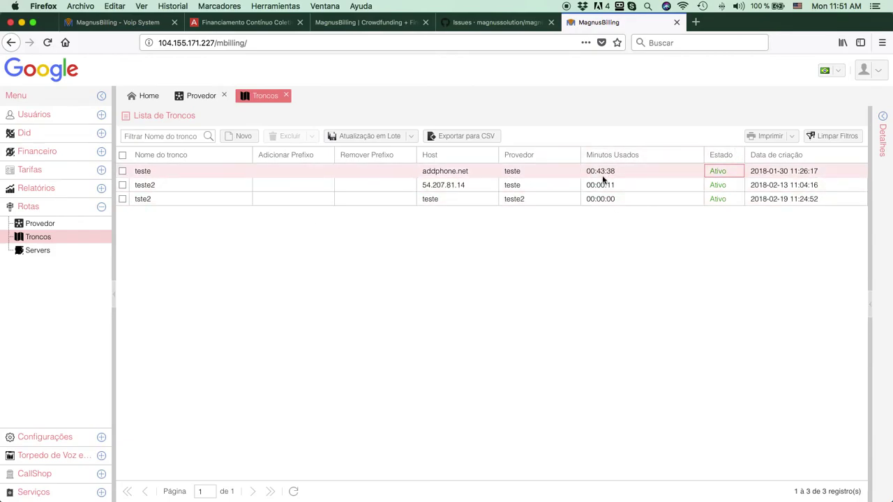
Turn the Provedor and Estado column filters back on with their existing selections.
click(575, 155)
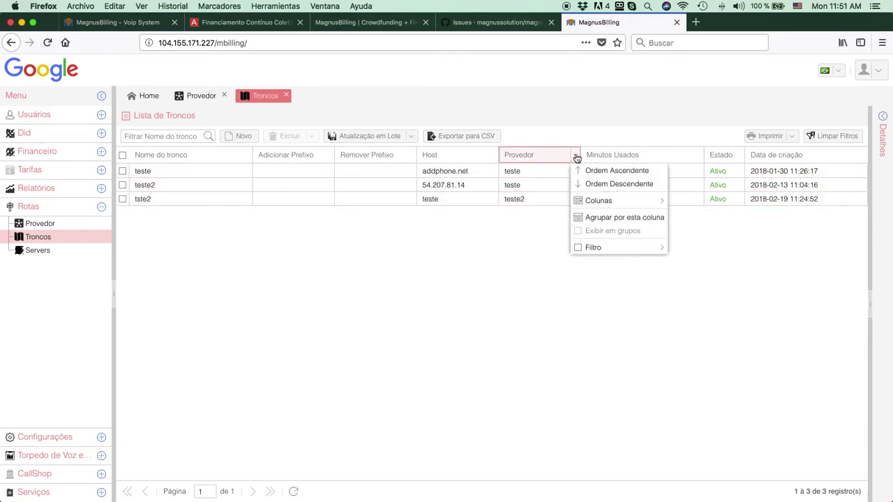
click(600, 249)
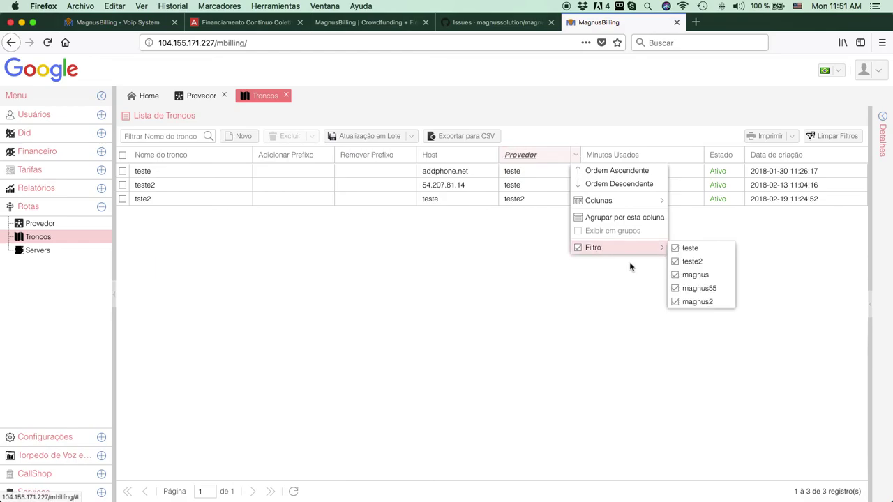
click(740, 155)
click(754, 249)
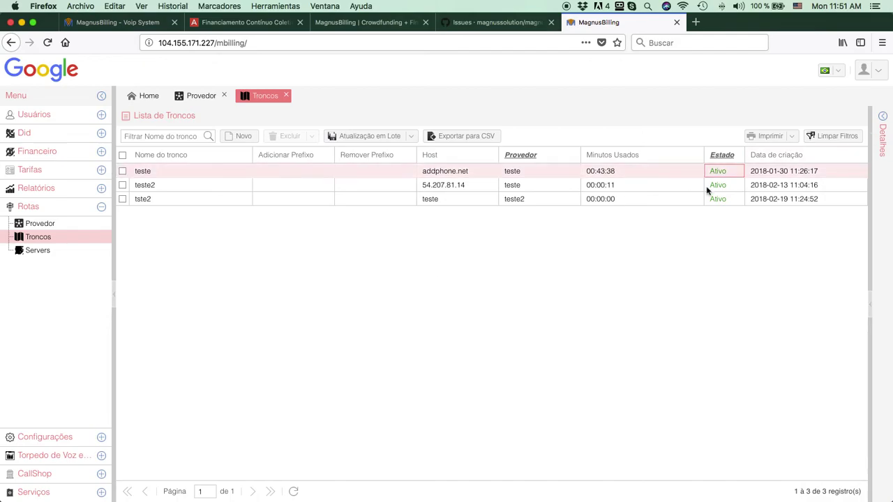
Remove teste2, magnus, magnus55 and magnus2 from the Provedor filter, keeping only teste selected.
click(572, 156)
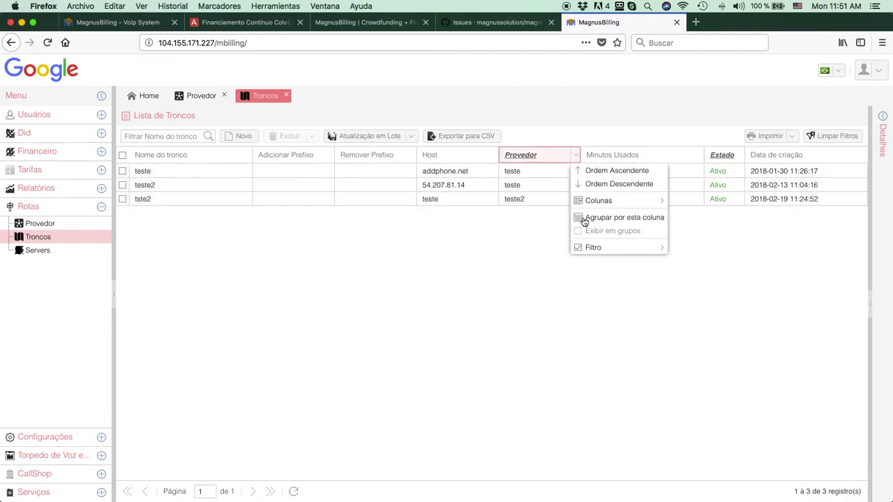
mouse_move(604, 247)
click(706, 264)
click(698, 276)
click(697, 288)
click(703, 301)
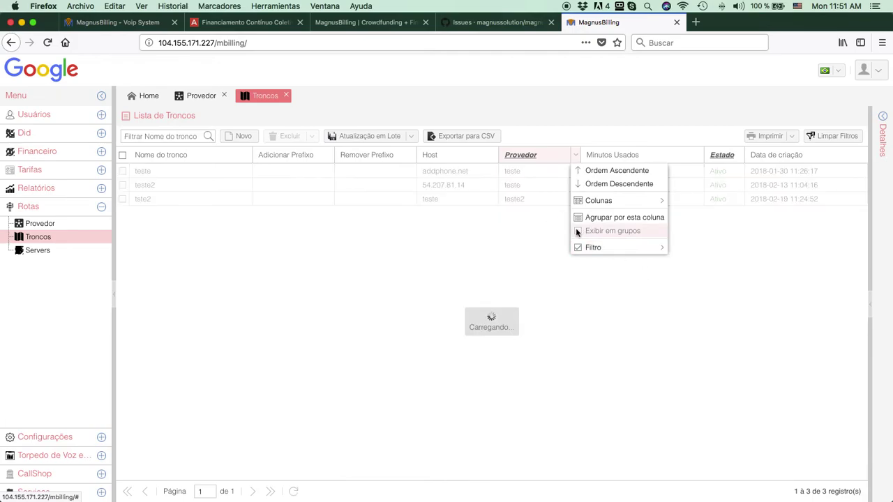
Check the filter options of the Estado column in the trunk list without changing them.
click(497, 234)
click(740, 155)
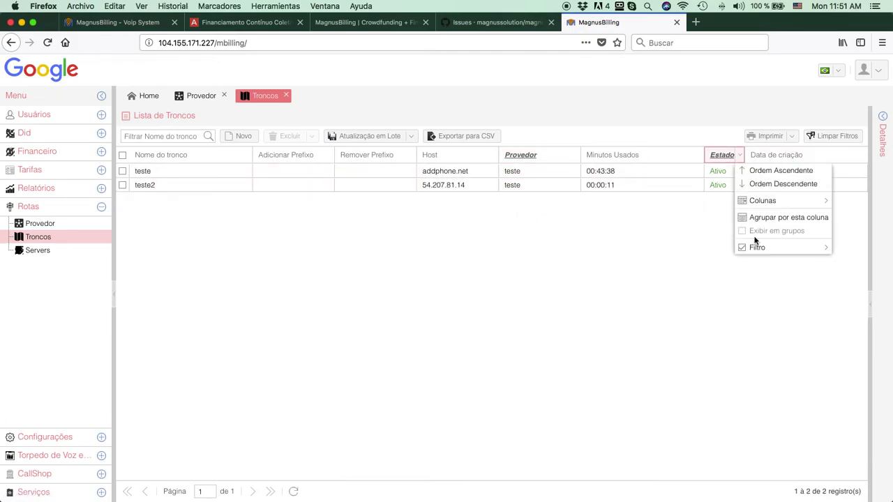
mouse_move(769, 249)
click(705, 262)
click(559, 254)
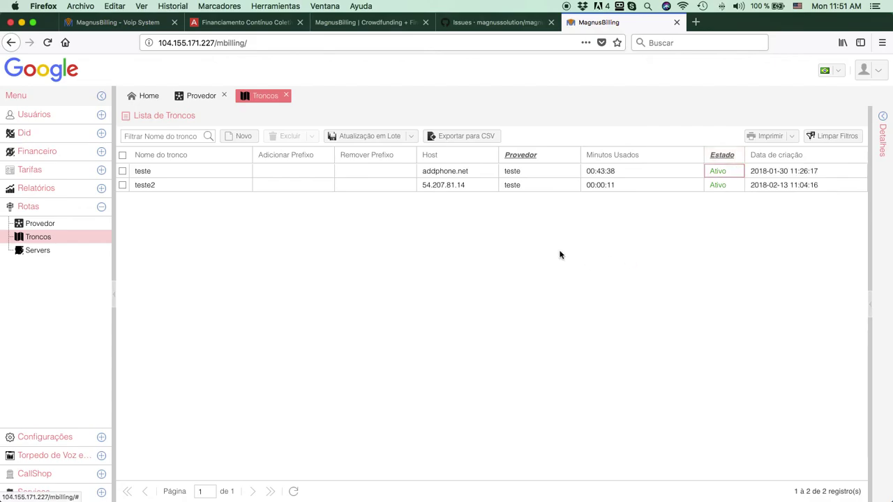
Filter the Nome do tronco column to trunk names ending with 2.
click(246, 154)
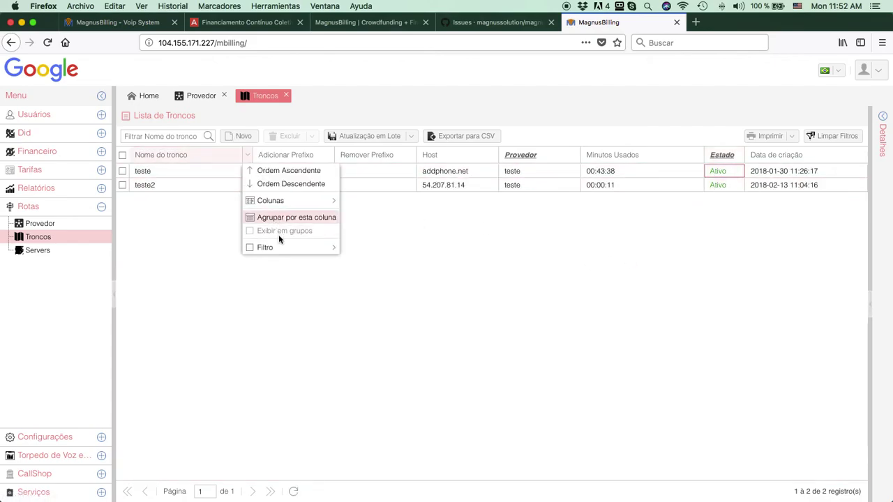
mouse_move(279, 249)
mouse_move(399, 261)
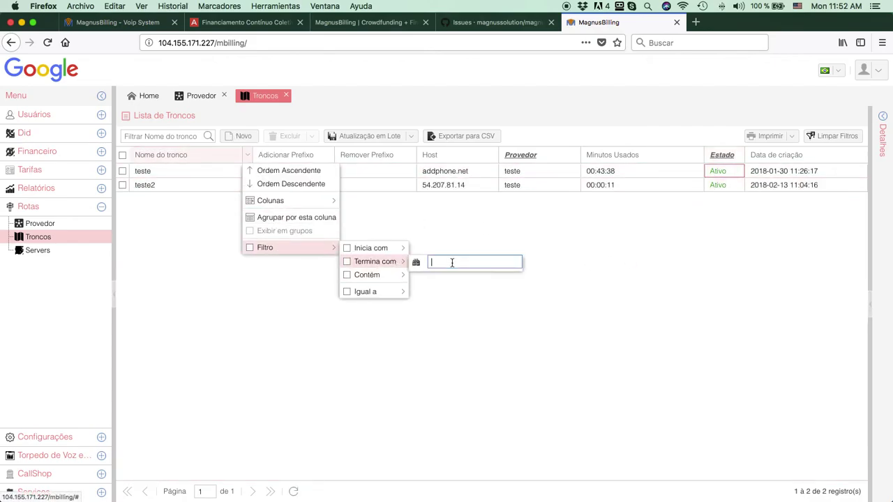
text(2)
key(Return)
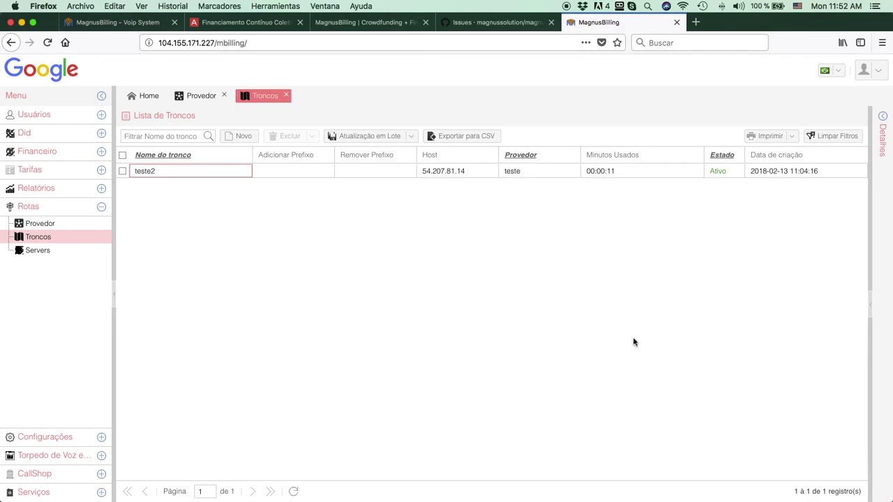
View the print report of the filtered trunk list, and clear all of the list's column filters.
click(770, 136)
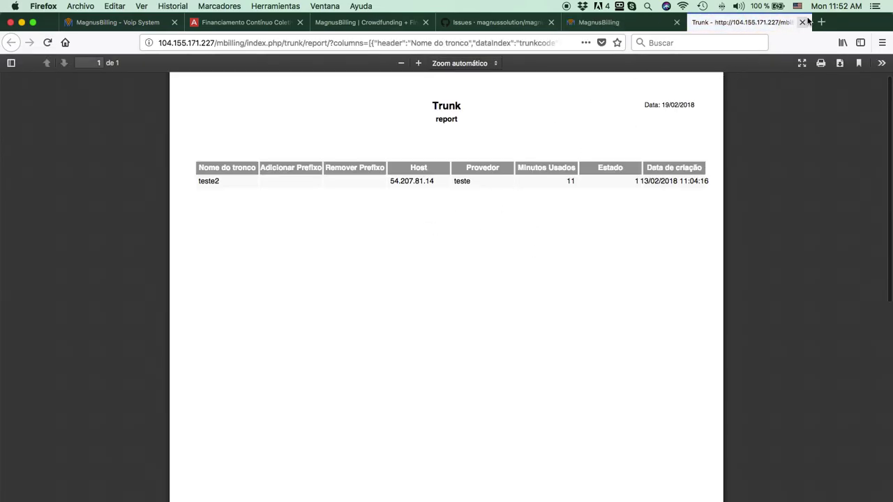
click(802, 22)
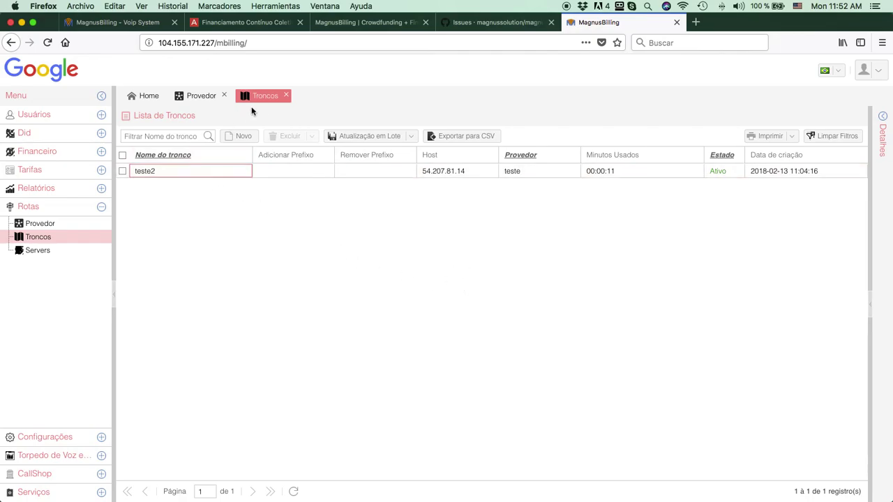
click(832, 136)
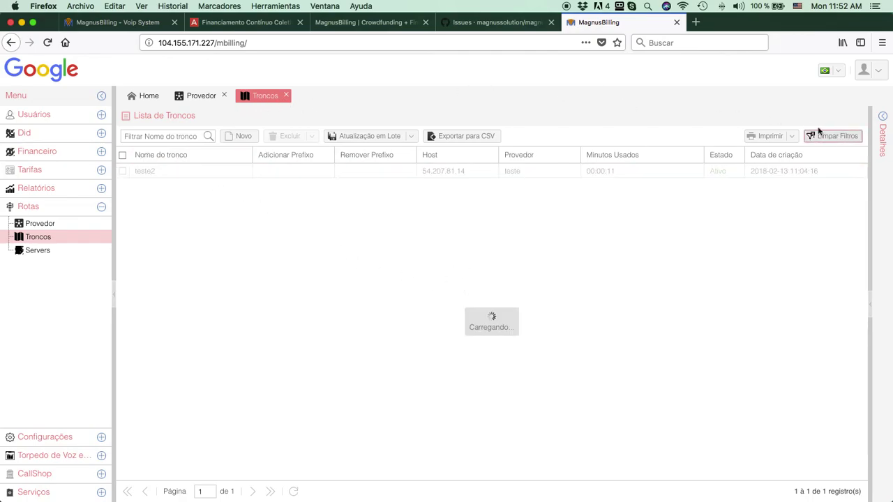
click(163, 173)
Search the trunk list by name for t using its quick filter.
click(161, 138)
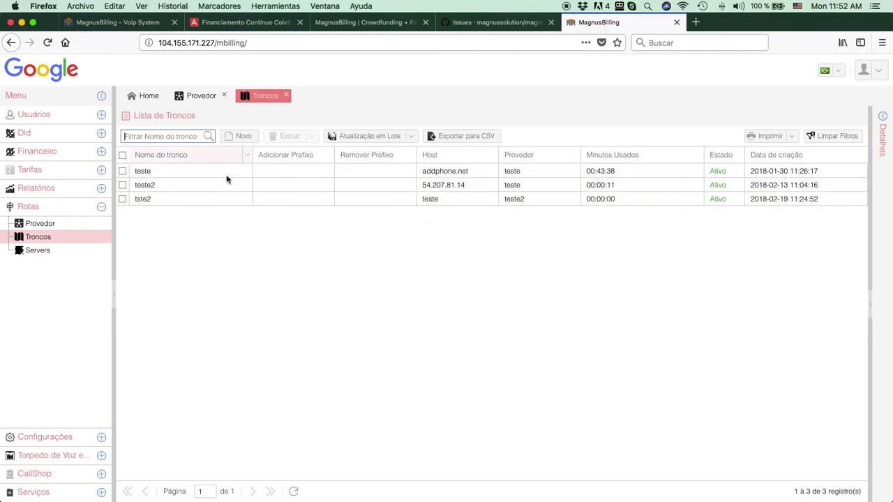
click(175, 137)
text(t)
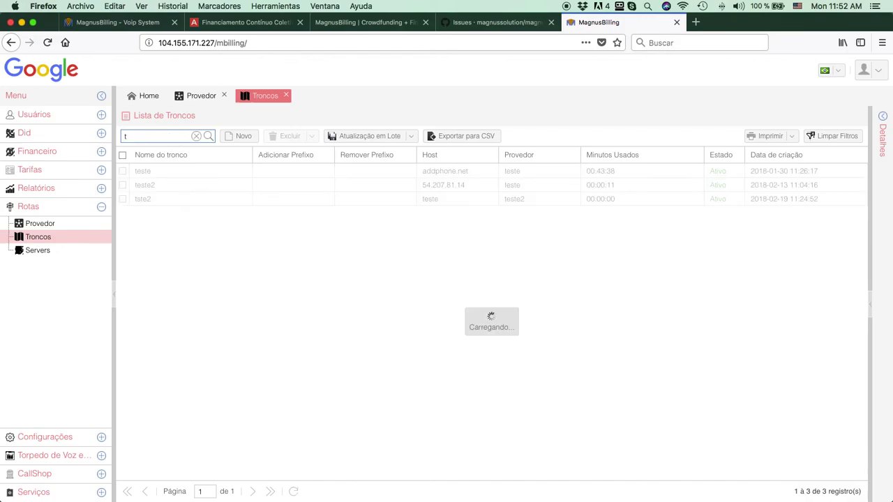
click(831, 137)
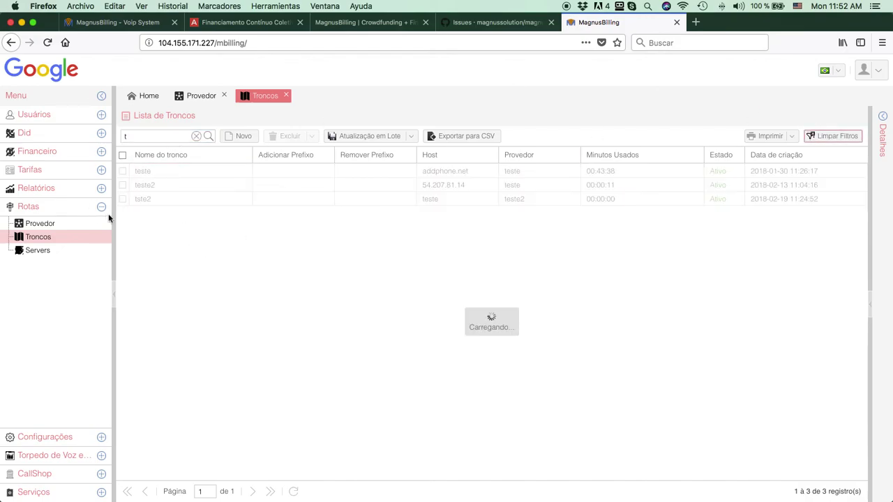
click(161, 136)
key(Return)
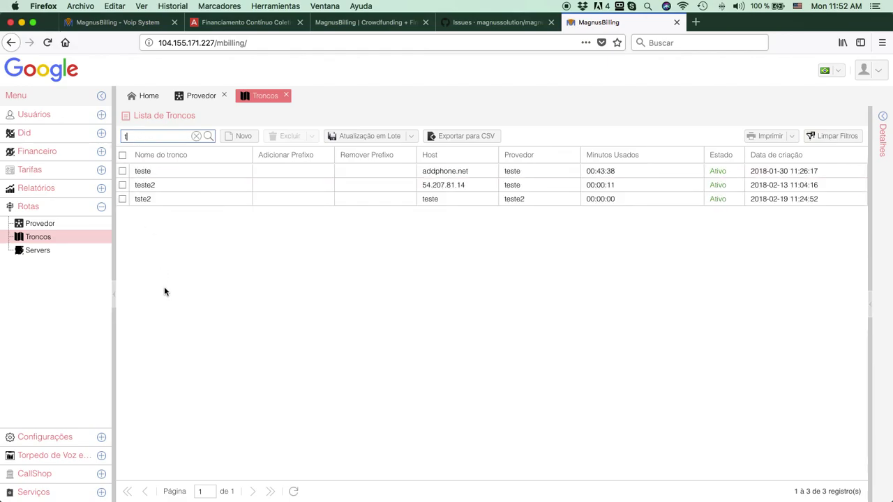
Replace the trunk name quick search with a, and clear the list's filters.
click(139, 135)
key(BackSpace)
text(a)
click(833, 136)
Open the Usuários list, search its users for 80, and clear the search.
click(57, 118)
click(43, 132)
click(142, 137)
text(8)
key(BackSpace)
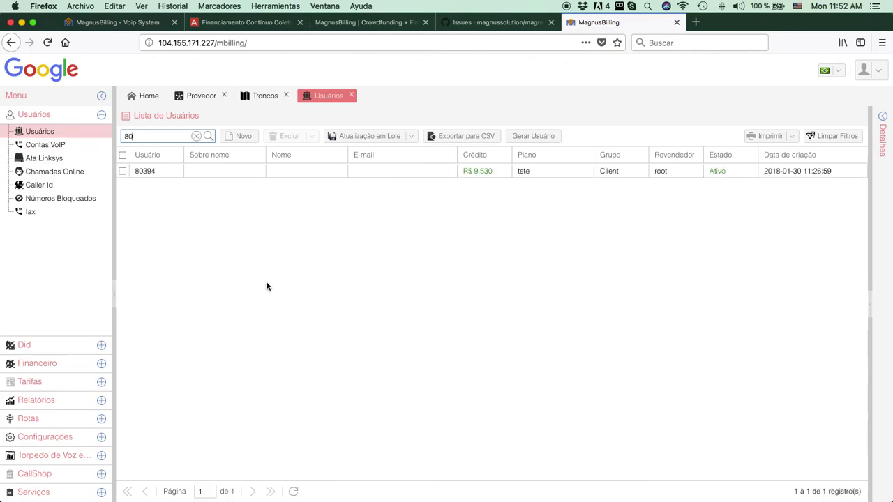
click(197, 137)
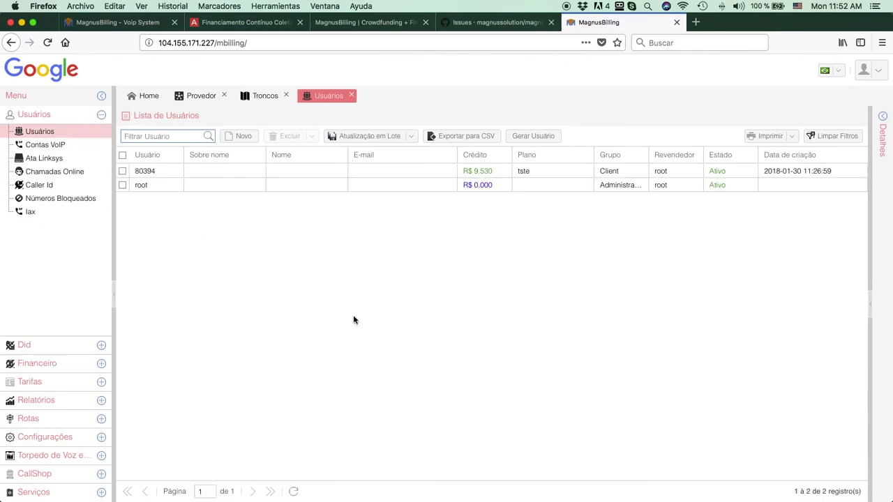
Examine the Provedor list's toolbar for a quick search field, and return to the Usuários list.
click(195, 102)
click(195, 373)
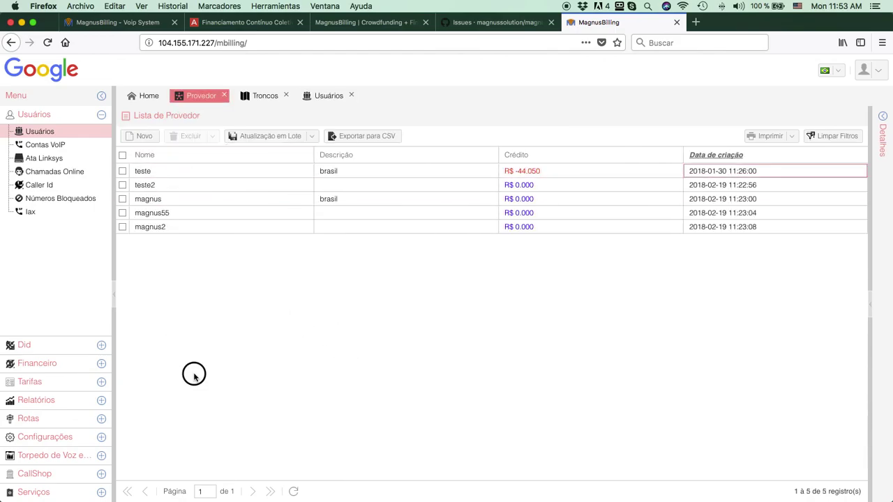
click(320, 96)
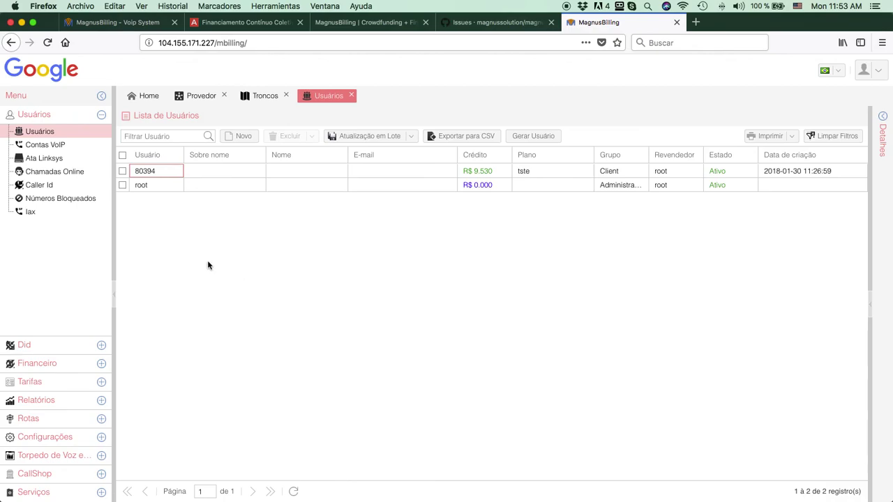
click(413, 139)
click(362, 247)
click(325, 248)
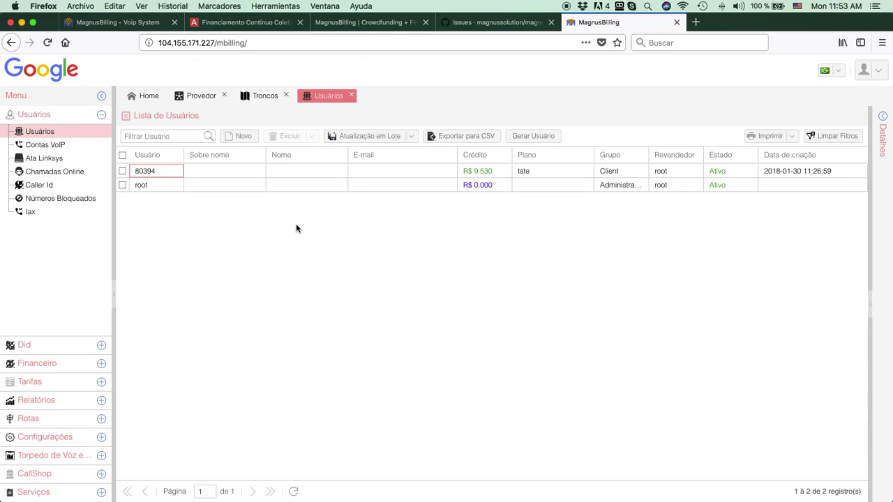